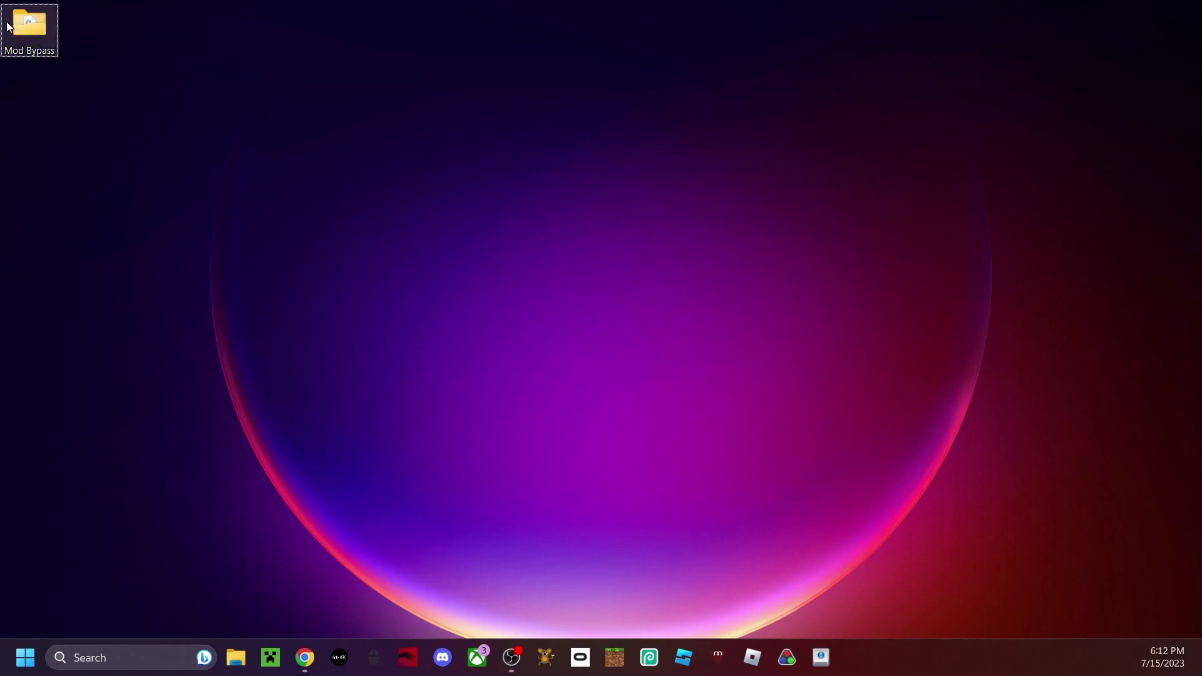
Drag the Mod Bypass desktop folder toward the middle and open it to show its DLLs.
{"action": "left_click_drag", "start_coordinate": [9, 28], "coordinate": [188, 185]}
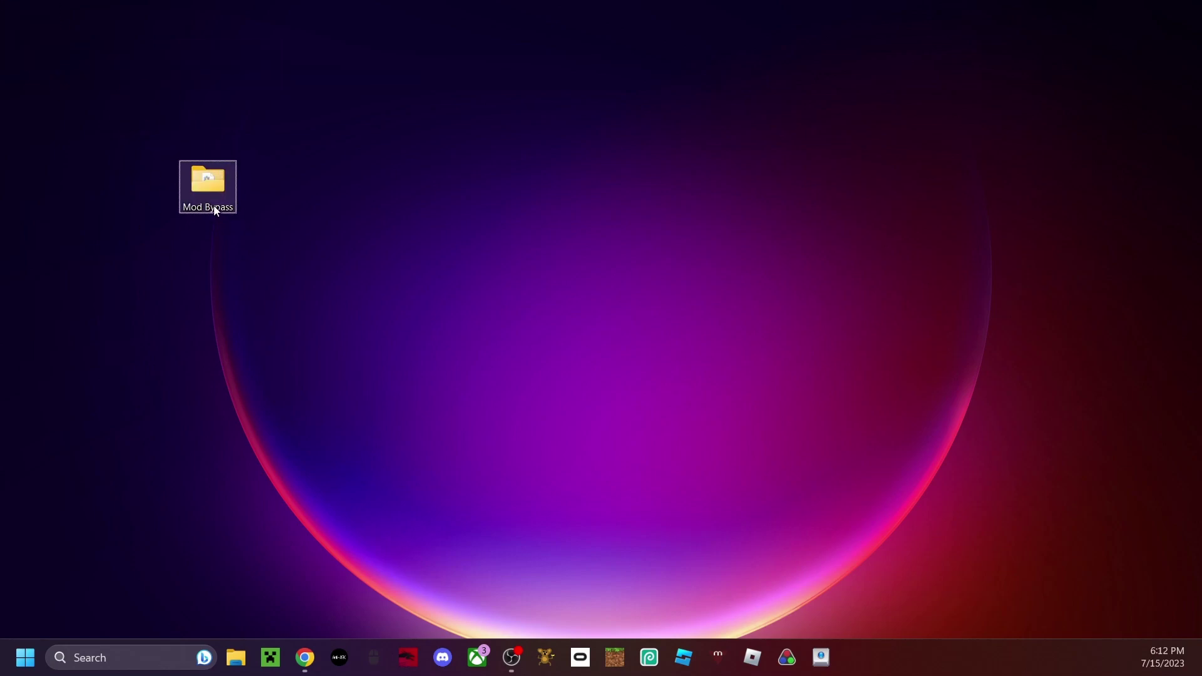
{"action": "left_click", "coordinate": [182, 256]}
{"action": "double_click", "coordinate": [215, 182]}
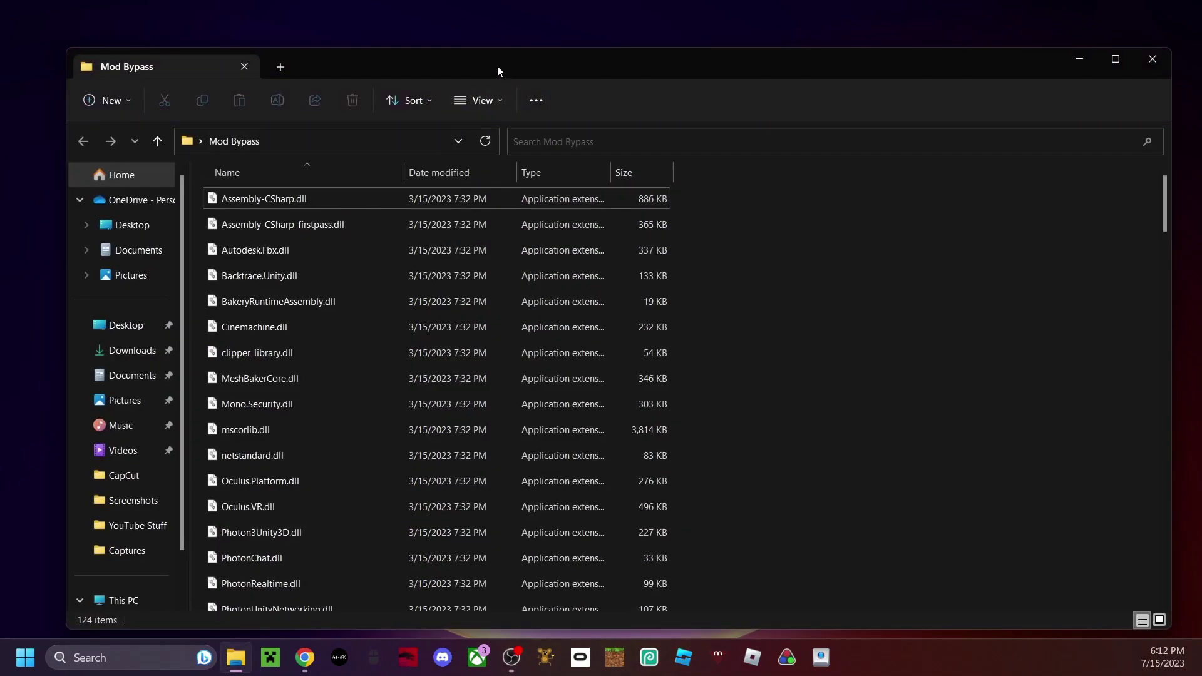
Look through the Mod Bypass DLL list, then close its File Explorer window.
{"action": "left_click_drag", "start_coordinate": [497, 65], "coordinate": [481, 37]}
{"action": "scroll", "coordinate": [388, 206], "scroll_direction": "down", "scroll_amount": 20}
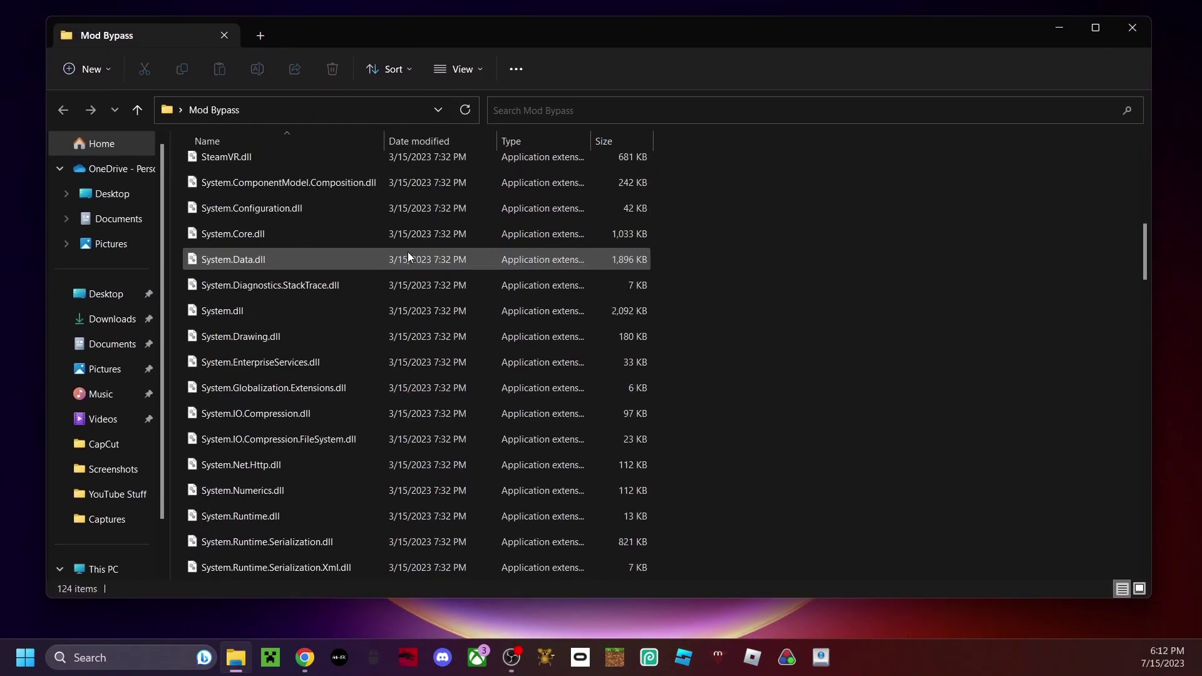
{"action": "scroll", "coordinate": [376, 332], "scroll_direction": "down", "scroll_amount": 5}
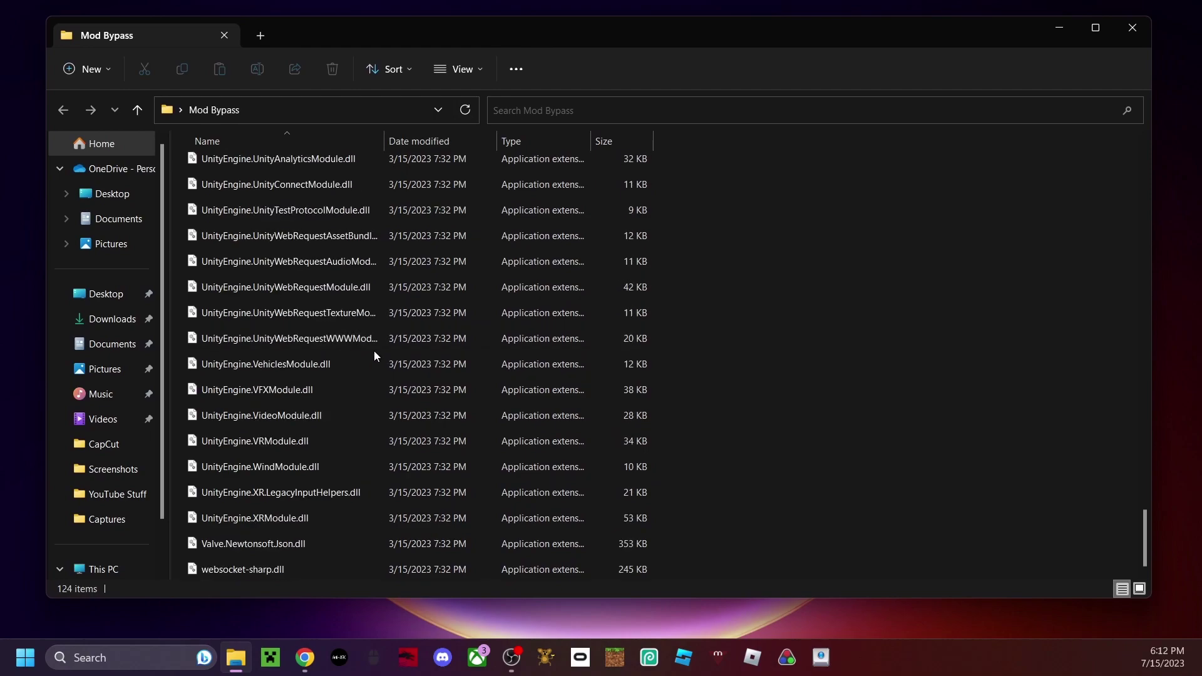
{"action": "scroll", "coordinate": [376, 364], "scroll_direction": "up", "scroll_amount": 12}
{"action": "scroll", "coordinate": [376, 368], "scroll_direction": "up", "scroll_amount": 20}
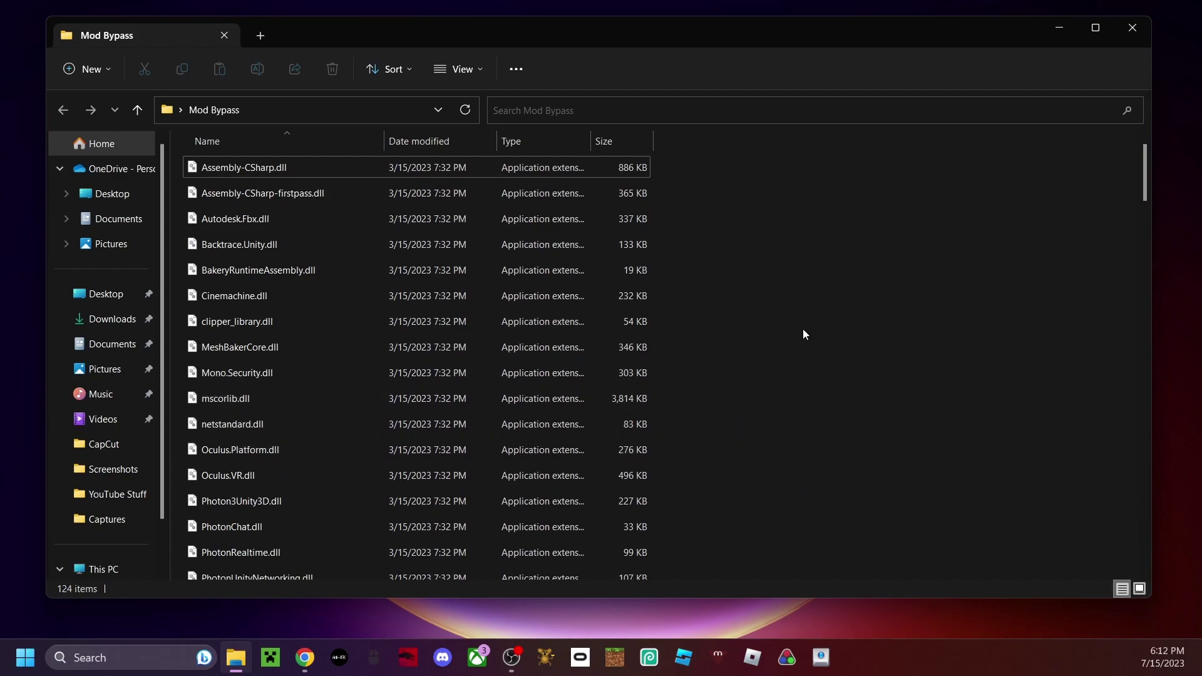
{"action": "left_click", "coordinate": [1132, 27]}
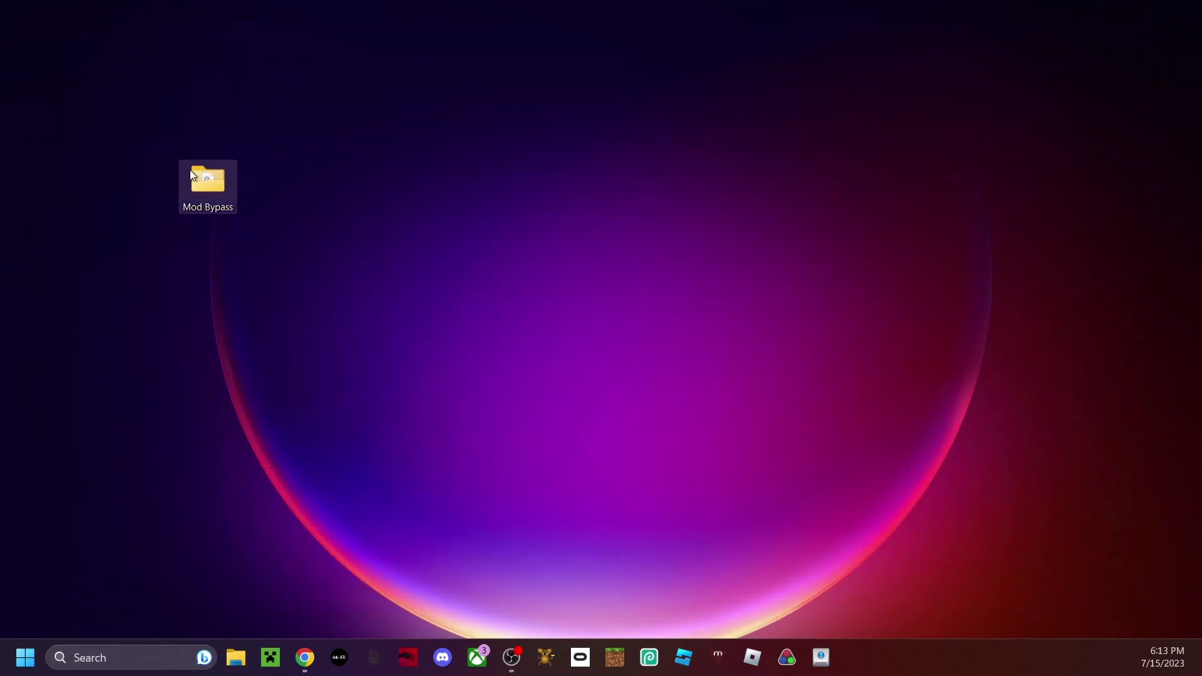
Put the Mod Bypass icon back in the top-left corner and launch Monke Mod Manager.
{"action": "left_click_drag", "start_coordinate": [190, 171], "coordinate": [28, 19]}
{"action": "left_click", "coordinate": [138, 85]}
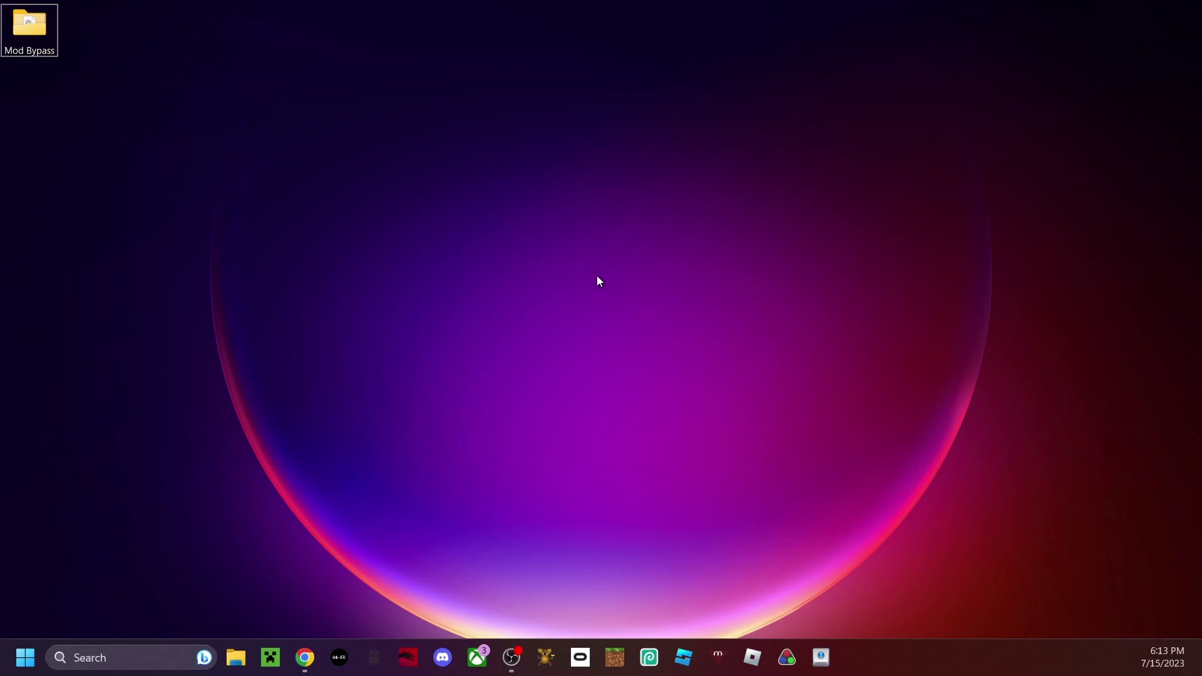
{"action": "left_click", "coordinate": [546, 657]}
{"action": "left_click_drag", "start_coordinate": [471, 171], "coordinate": [461, 149]}
Select the BepInEx 5.4.21 entry, browse the plugin list, and close the manager.
{"action": "left_click", "coordinate": [689, 265]}
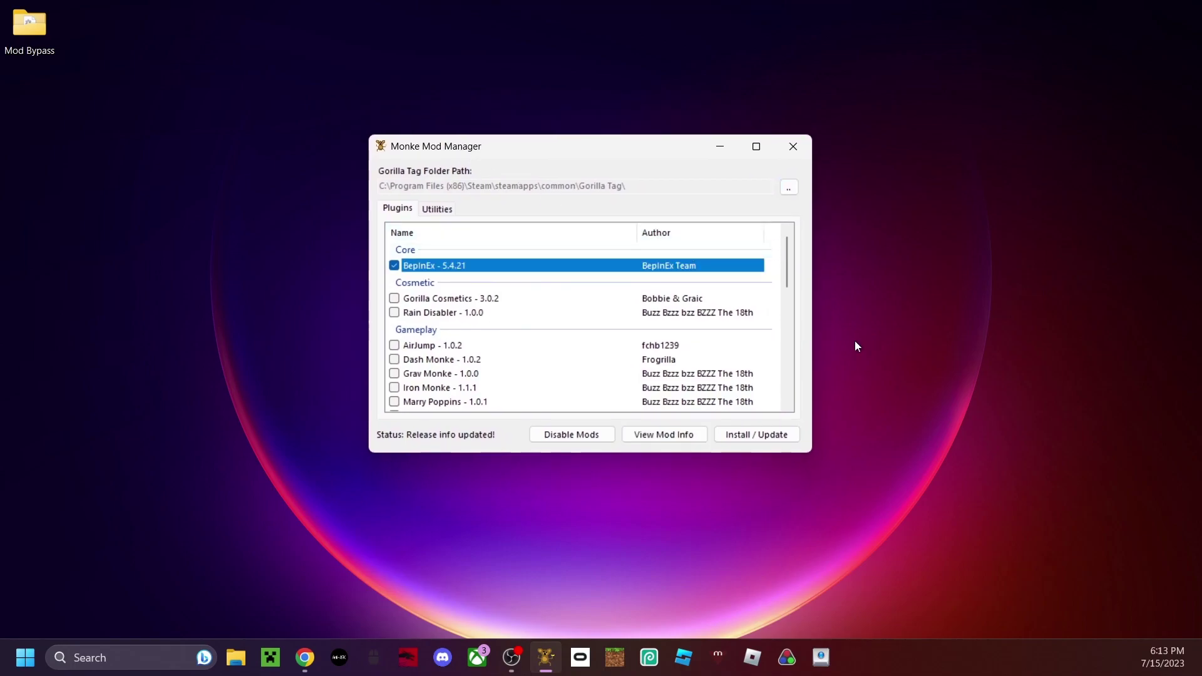
{"action": "left_click", "coordinate": [788, 326]}
{"action": "scroll", "coordinate": [790, 325], "scroll_direction": "down", "scroll_amount": 3}
{"action": "scroll", "coordinate": [766, 407], "scroll_direction": "up", "scroll_amount": 3}
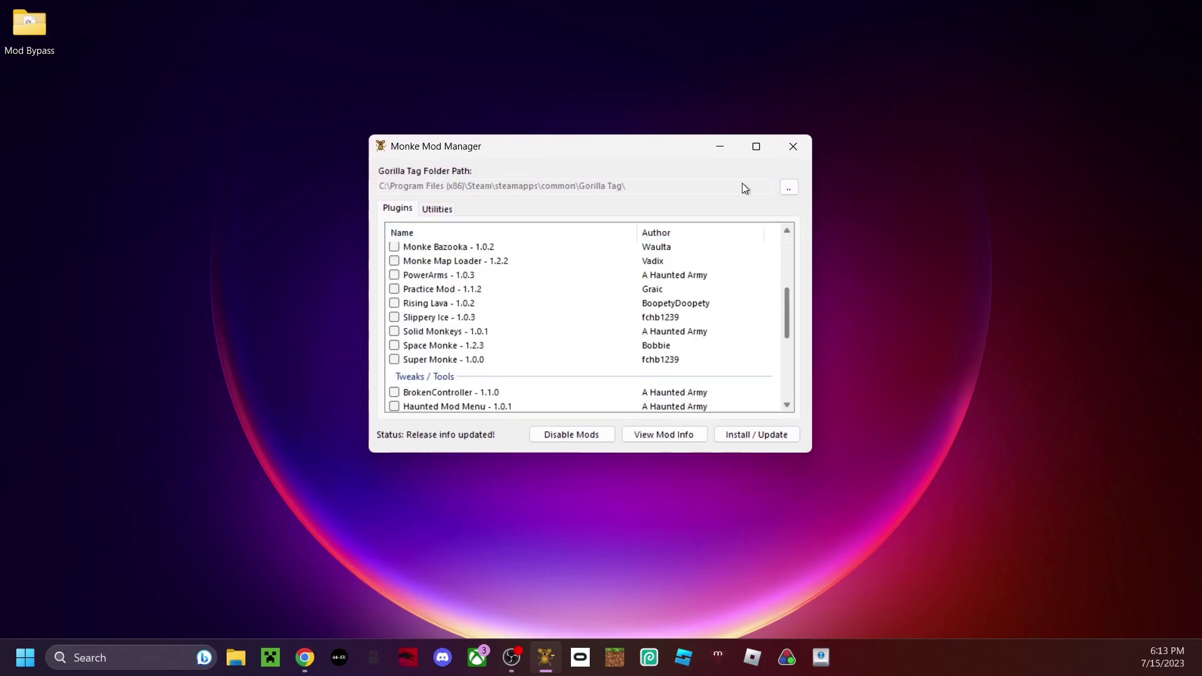
{"action": "scroll", "coordinate": [633, 326], "scroll_direction": "down", "scroll_amount": 3}
{"action": "scroll", "coordinate": [640, 321], "scroll_direction": "up", "scroll_amount": 5}
{"action": "scroll", "coordinate": [640, 322], "scroll_direction": "down", "scroll_amount": 5}
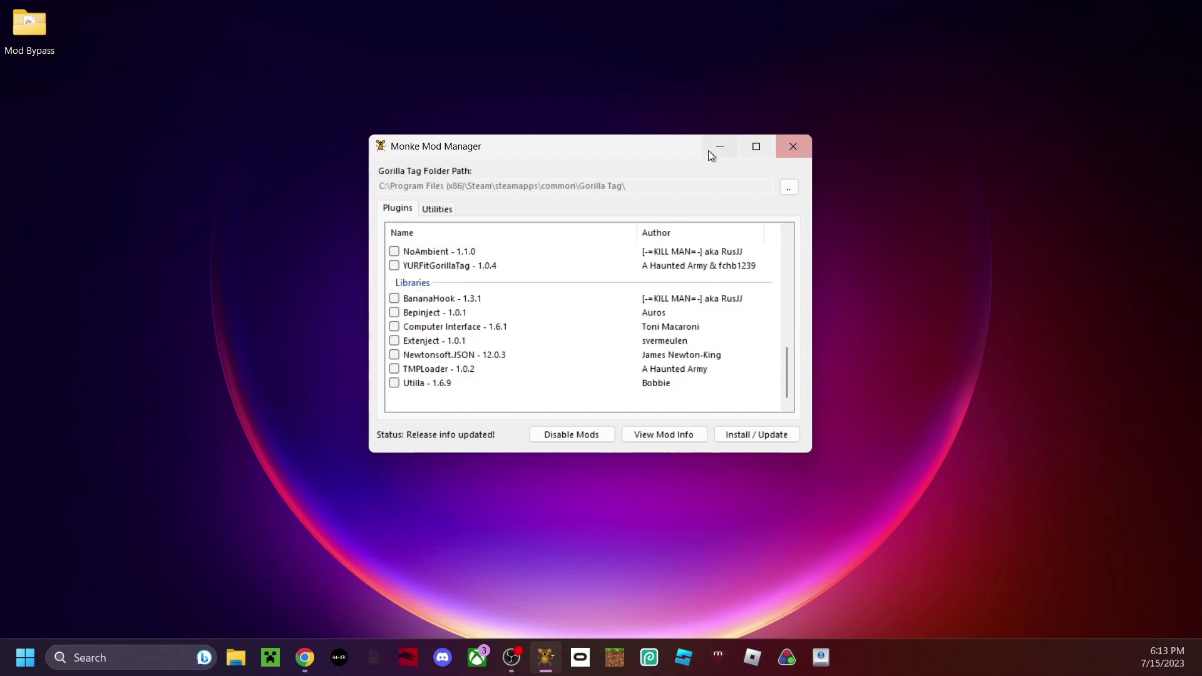
{"action": "left_click", "coordinate": [794, 149]}
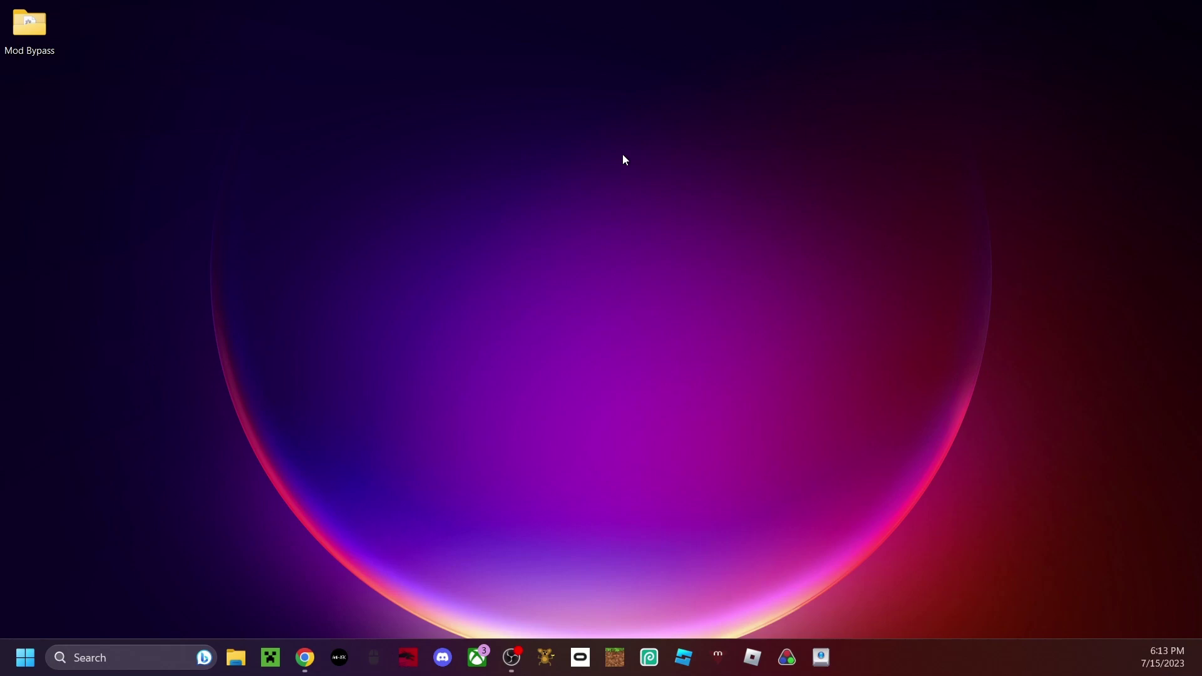
Open the Gorilla Tag game folder via Monke Mod Manager's Utilities tab, then close the manager.
{"action": "left_click", "coordinate": [546, 658]}
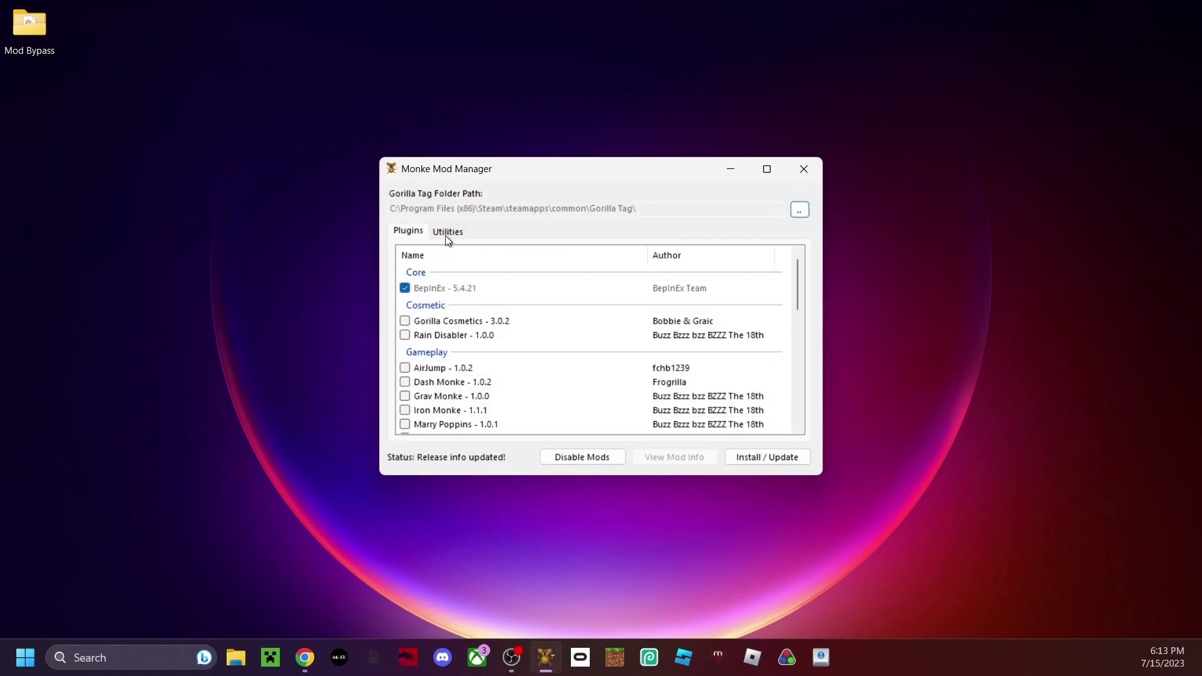
{"action": "left_click", "coordinate": [446, 237]}
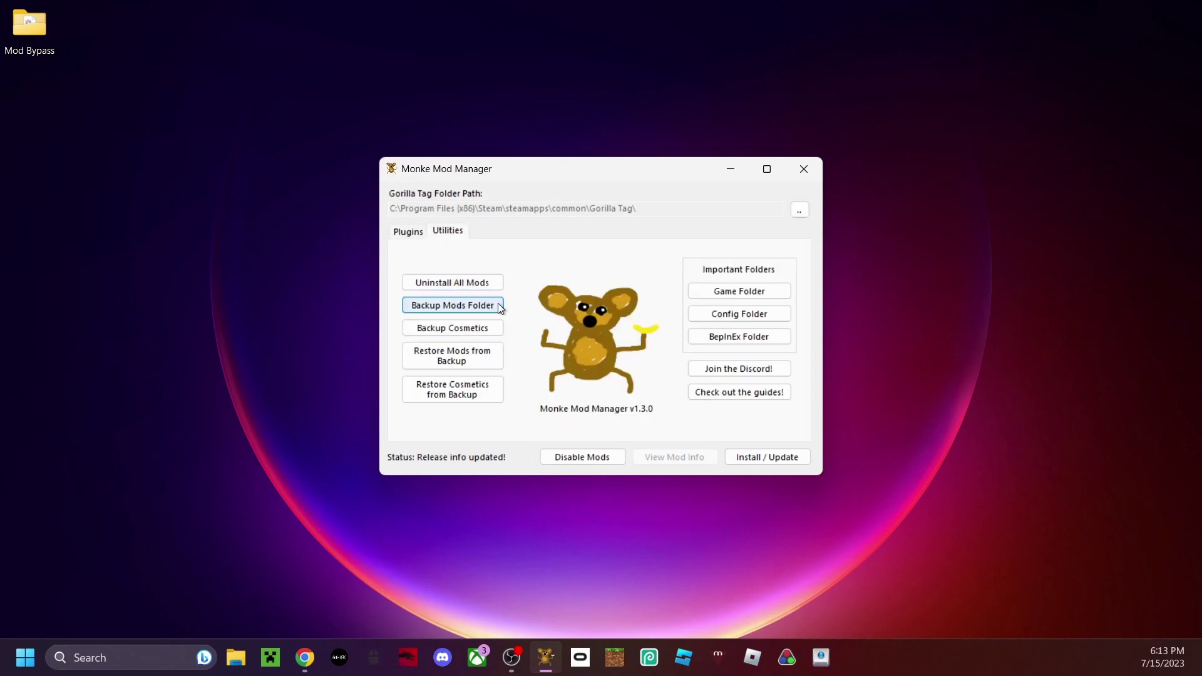
{"action": "left_click", "coordinate": [735, 294]}
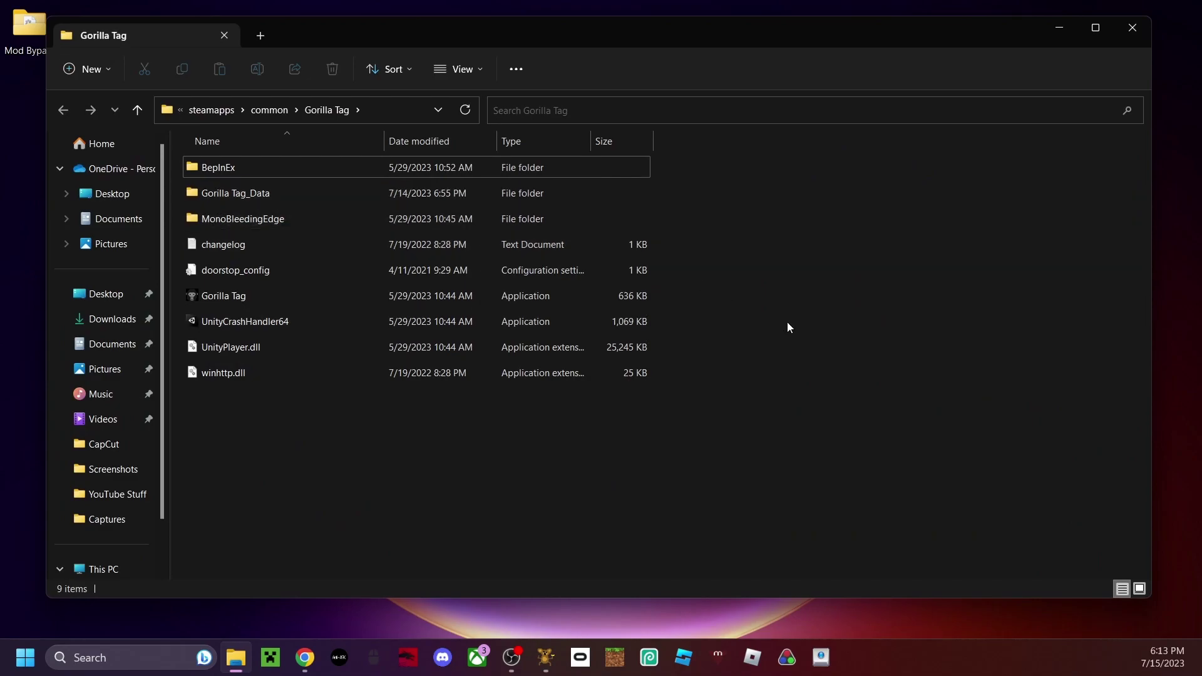
{"action": "left_click", "coordinate": [1162, 268]}
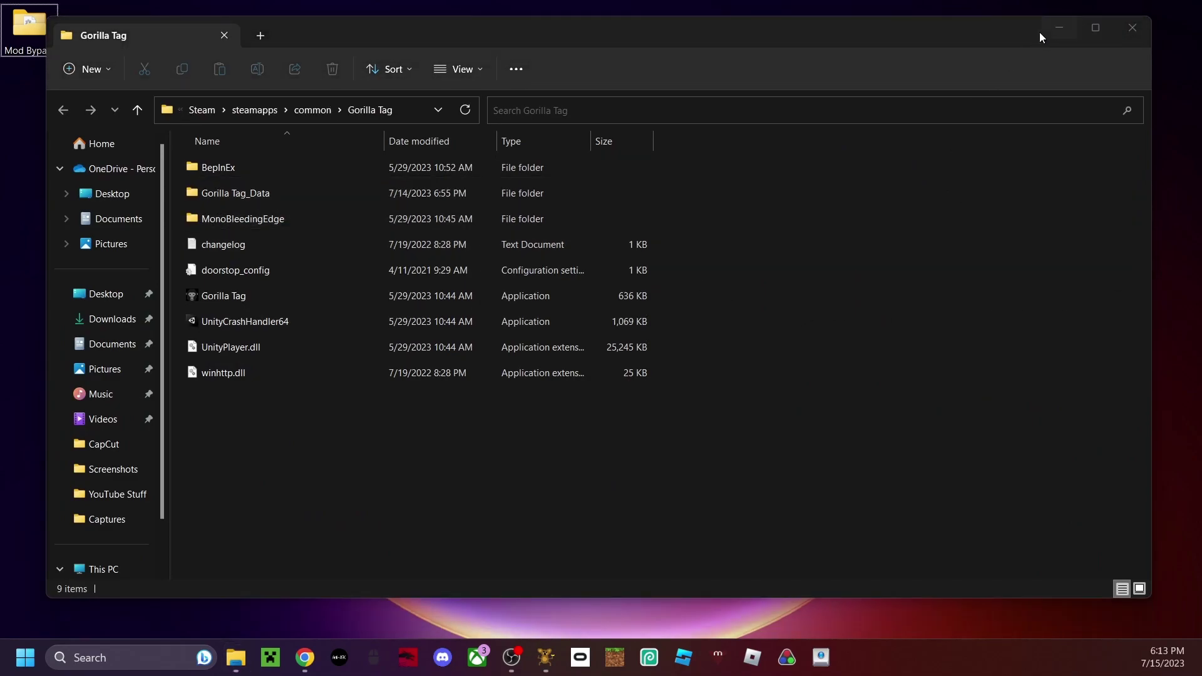
{"action": "left_click", "coordinate": [1059, 27]}
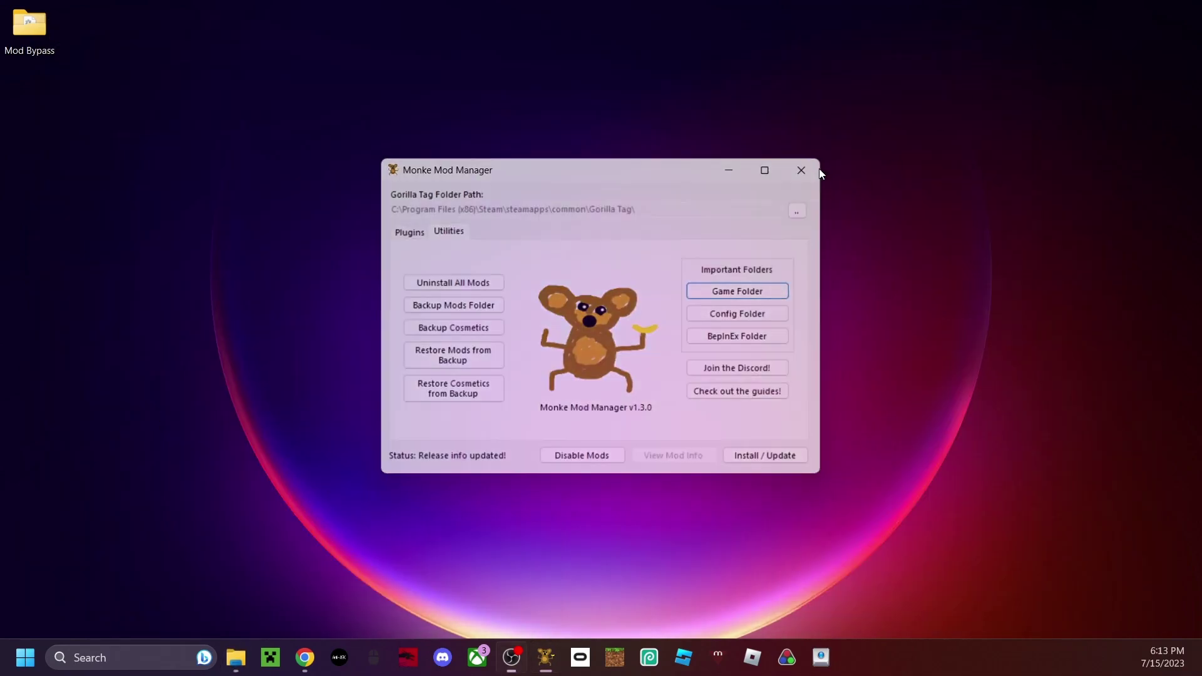
{"action": "left_click", "coordinate": [801, 170]}
{"action": "left_click", "coordinate": [236, 657]}
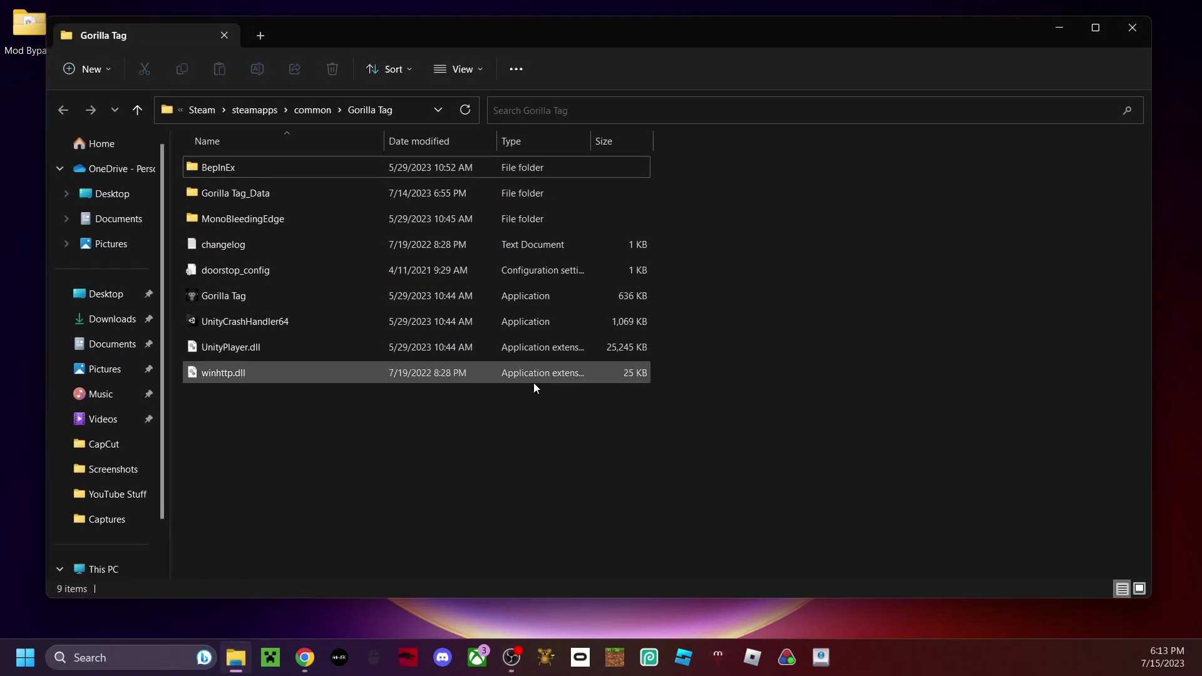
Open Gorilla Tag_Data\Managed, browse its 124 DLLs, and minimize that window.
{"action": "double_click", "coordinate": [348, 193]}
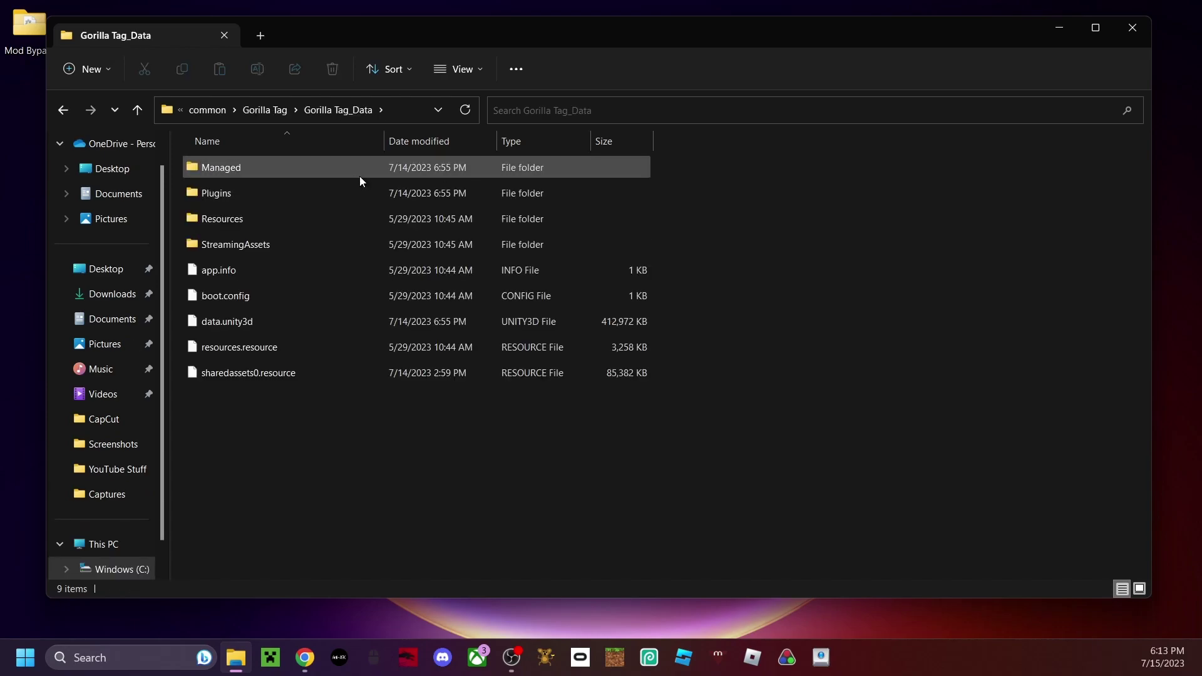
{"action": "left_click", "coordinate": [357, 176]}
{"action": "double_click", "coordinate": [357, 181]}
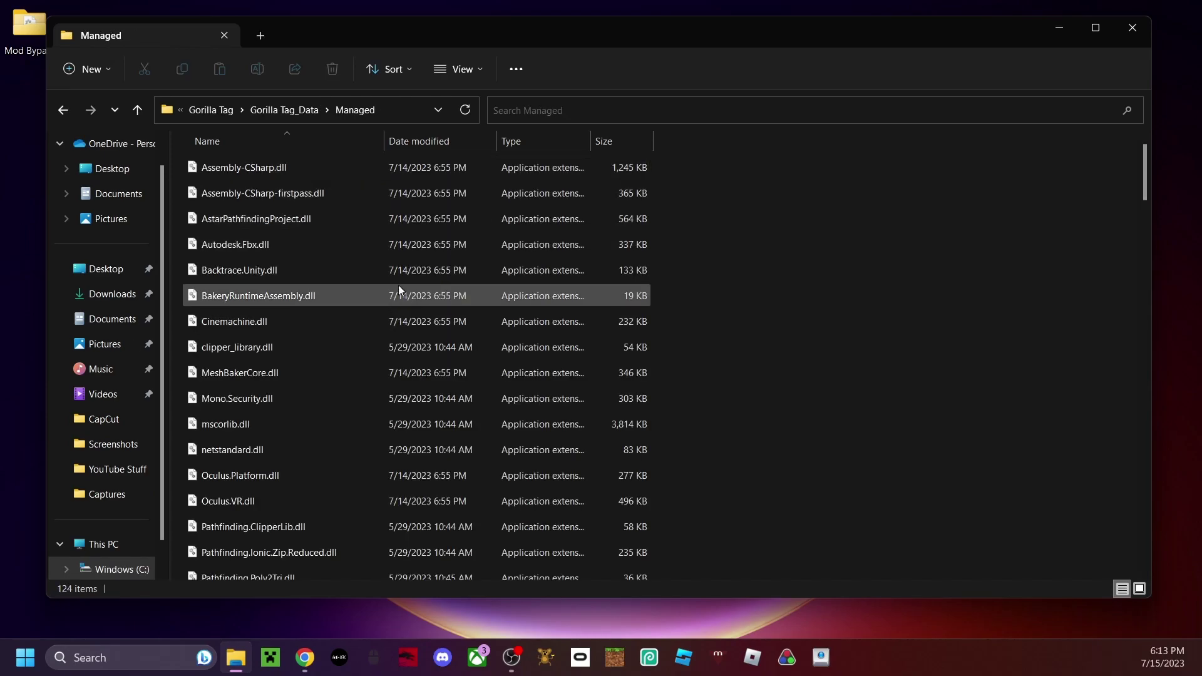
{"action": "scroll", "coordinate": [528, 335], "scroll_direction": "down", "scroll_amount": 6}
{"action": "scroll", "coordinate": [510, 375], "scroll_direction": "down", "scroll_amount": 20}
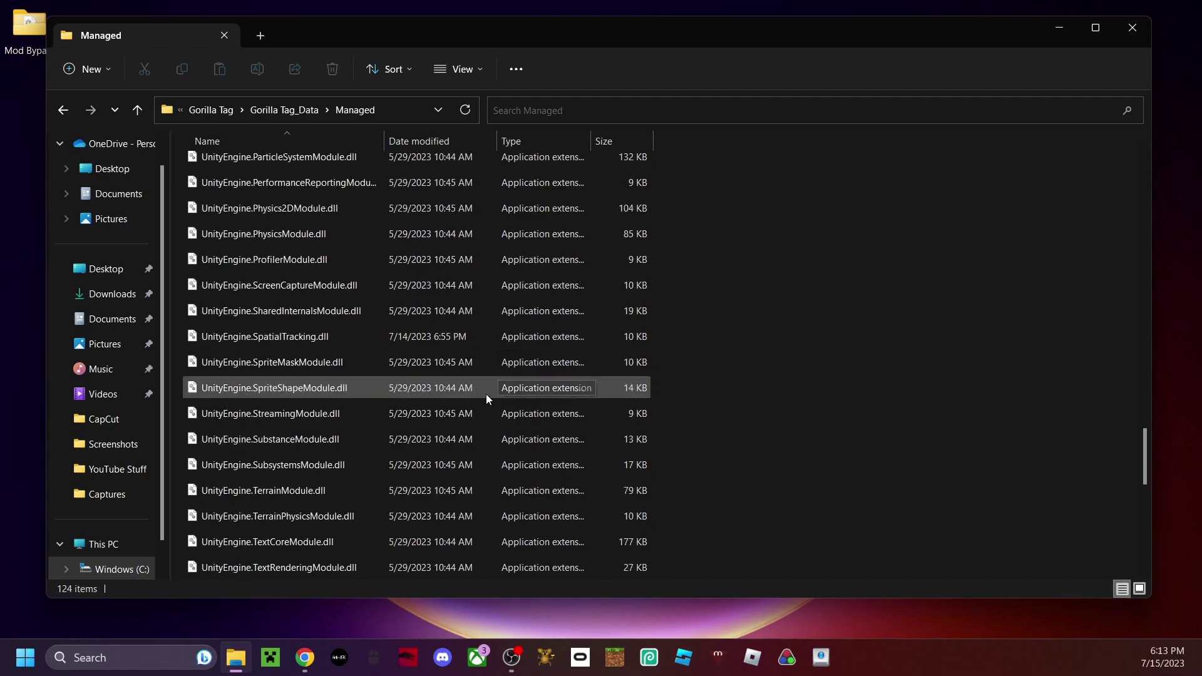
{"action": "scroll", "coordinate": [483, 382], "scroll_direction": "up", "scroll_amount": 20}
{"action": "scroll", "coordinate": [464, 370], "scroll_direction": "up", "scroll_amount": 5}
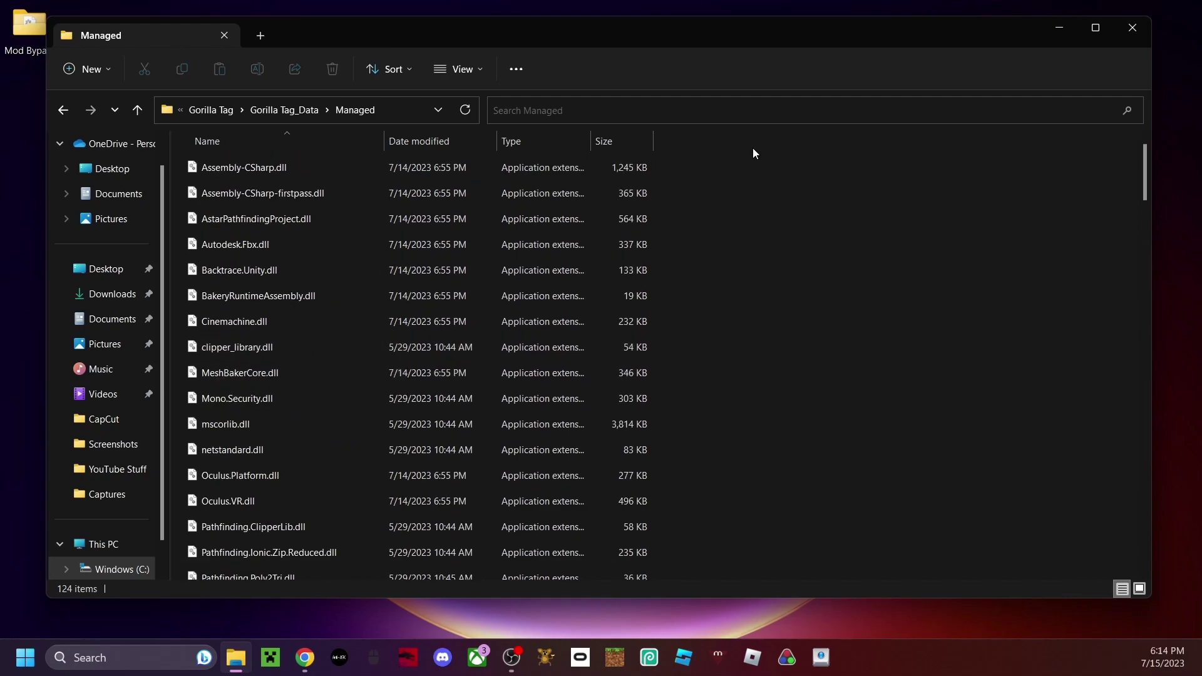
{"action": "left_click", "coordinate": [1058, 29]}
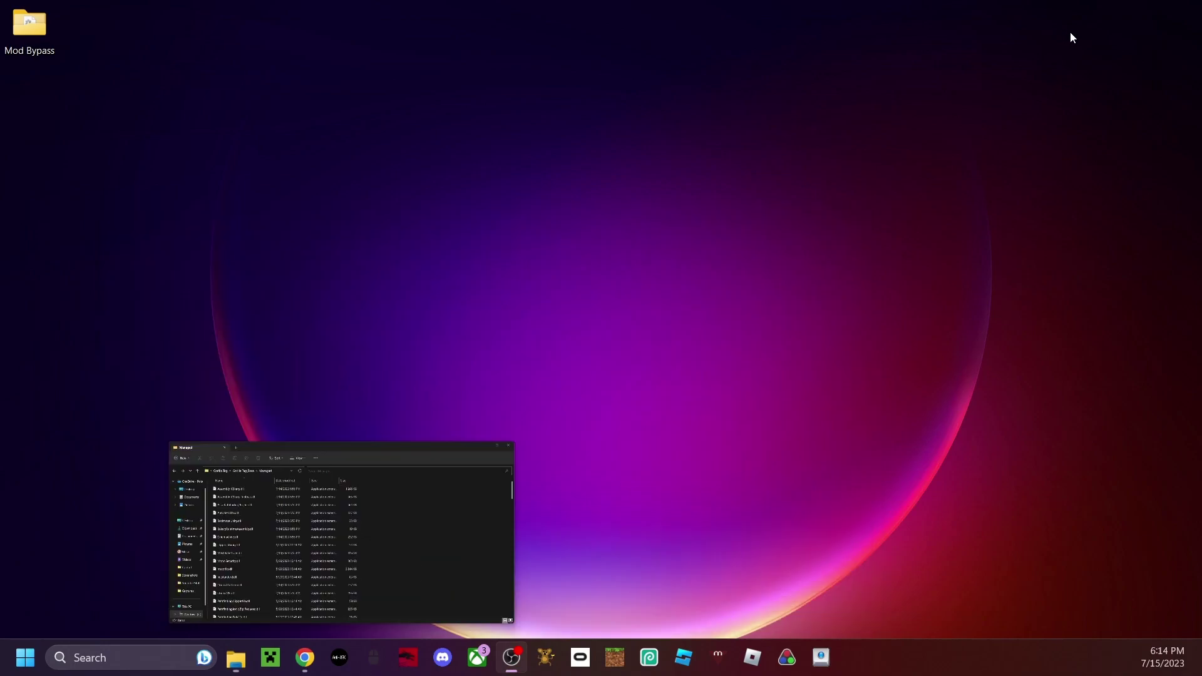
Copy all 124 files from Mod Bypass and paste them into the Managed folder.
{"action": "double_click", "coordinate": [38, 46]}
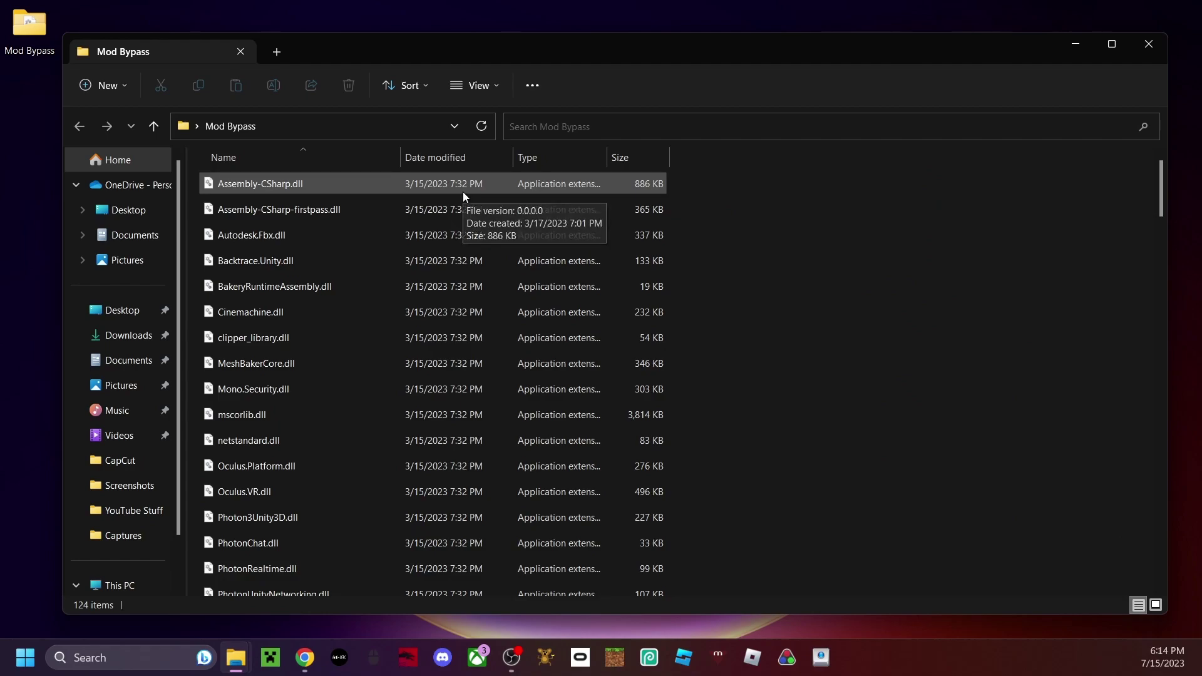
{"action": "key", "text": "ctrl+a"}
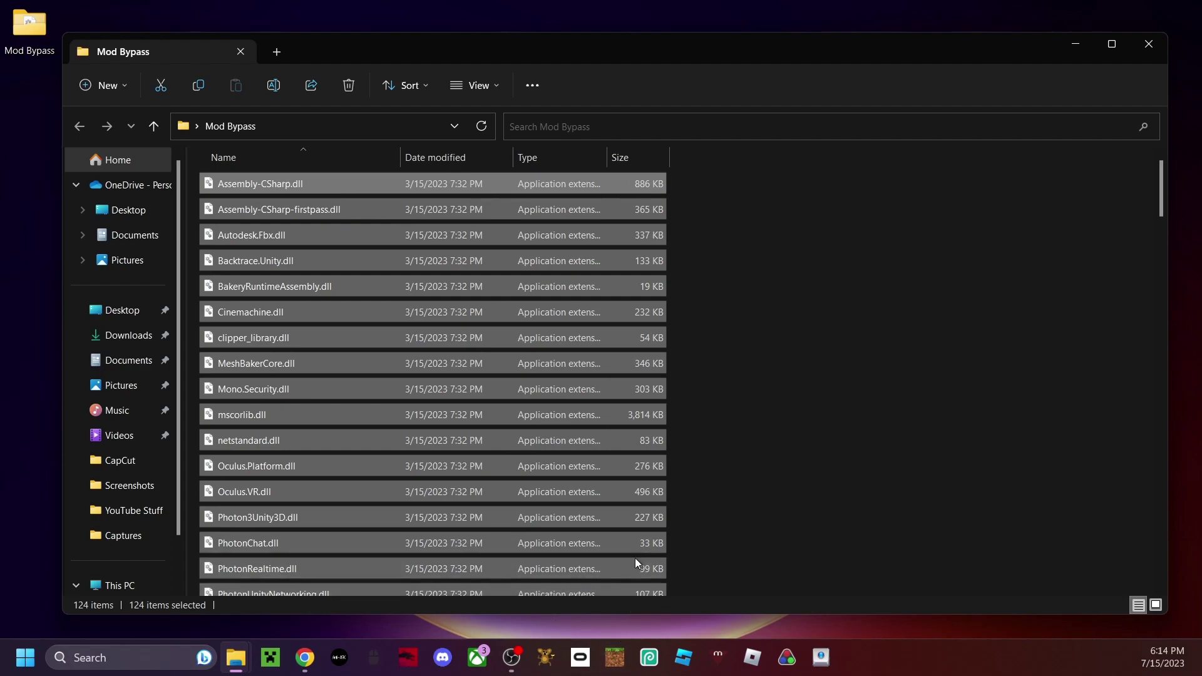
{"action": "mouse_move", "coordinate": [245, 661]}
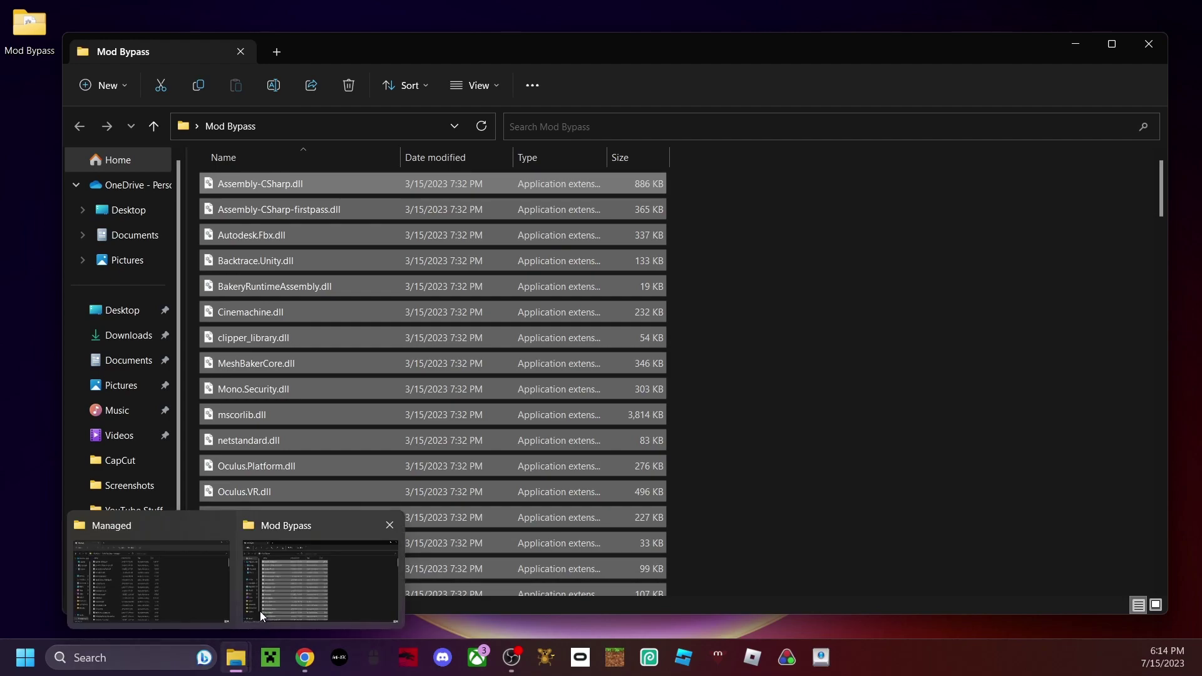
{"action": "left_click", "coordinate": [212, 594]}
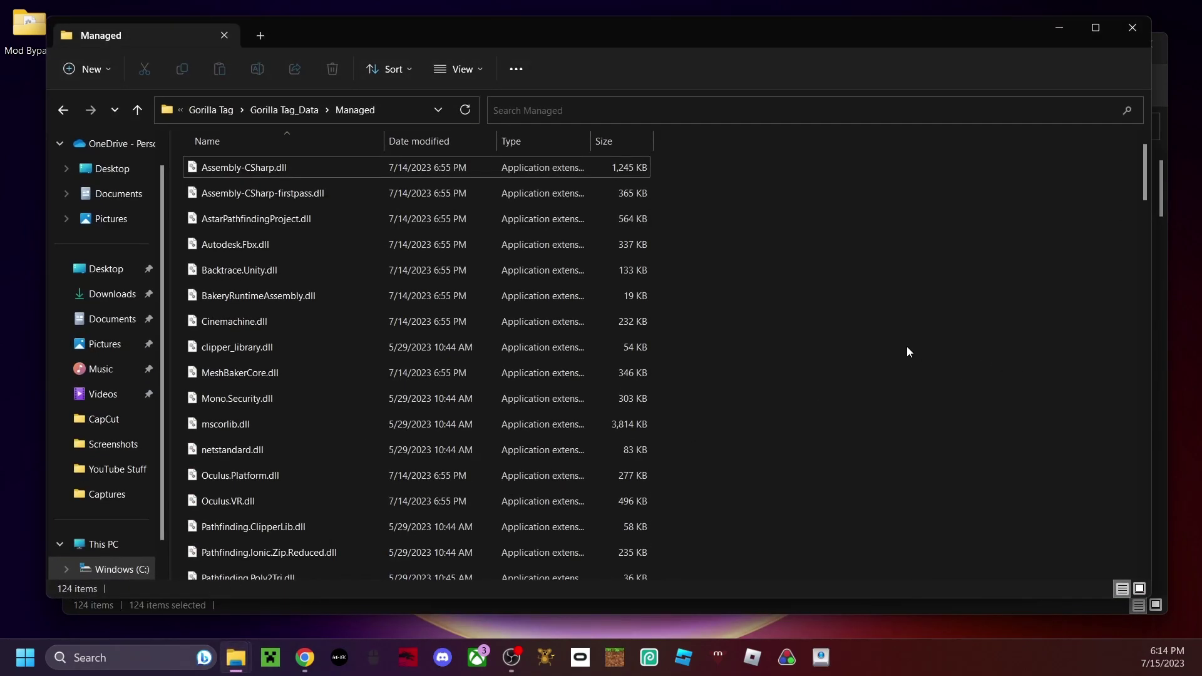
{"action": "key", "text": "ctrl+a"}
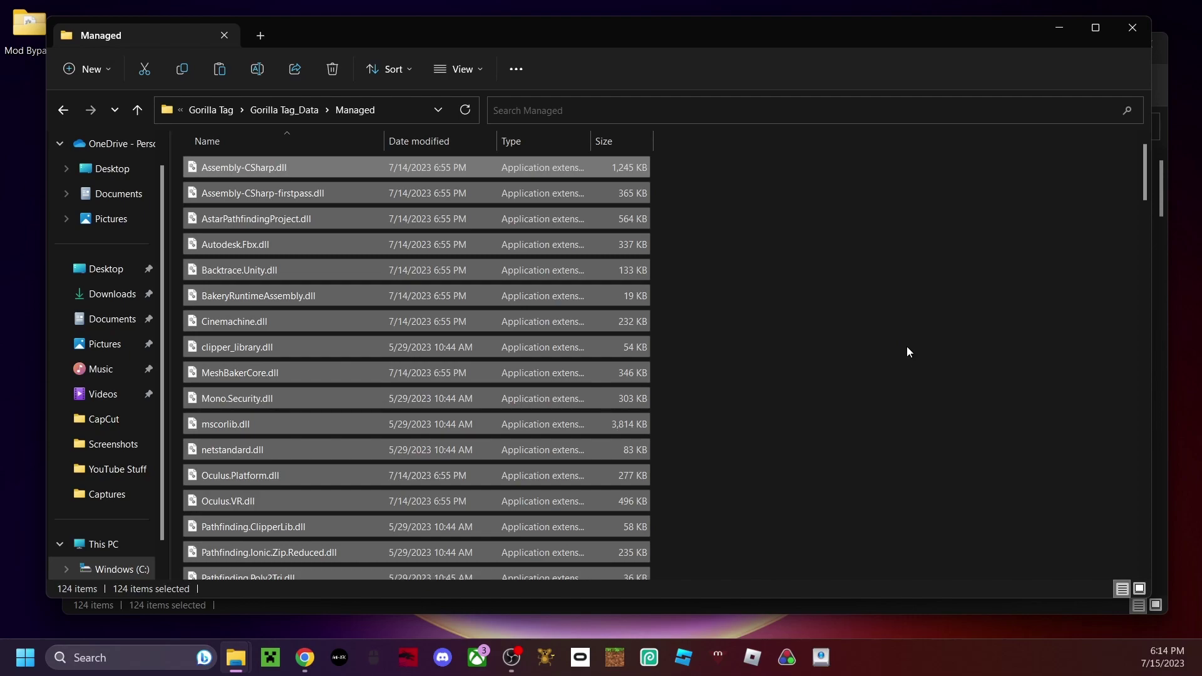
{"action": "key", "text": "ctrl+v"}
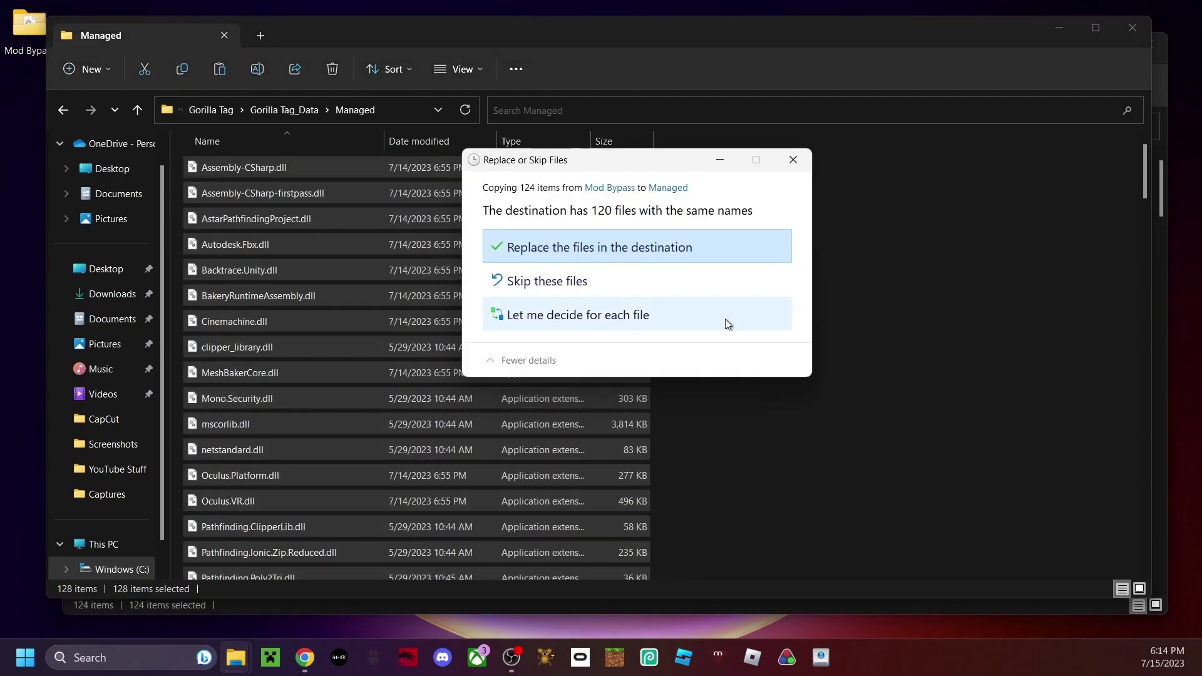
Replace the 120 same-named files in Managed, review its 128 items, and close Mod Bypass.
{"action": "left_click", "coordinate": [577, 246]}
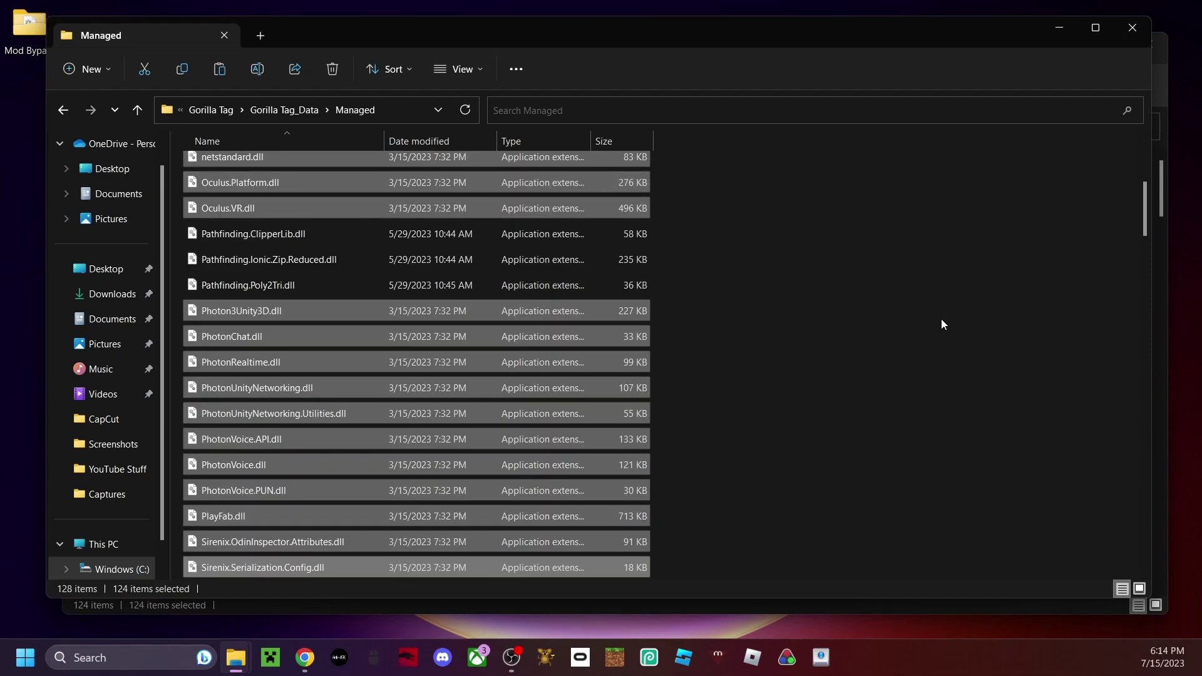
{"action": "left_click", "coordinate": [942, 324]}
{"action": "scroll", "coordinate": [461, 310], "scroll_direction": "down", "scroll_amount": 19}
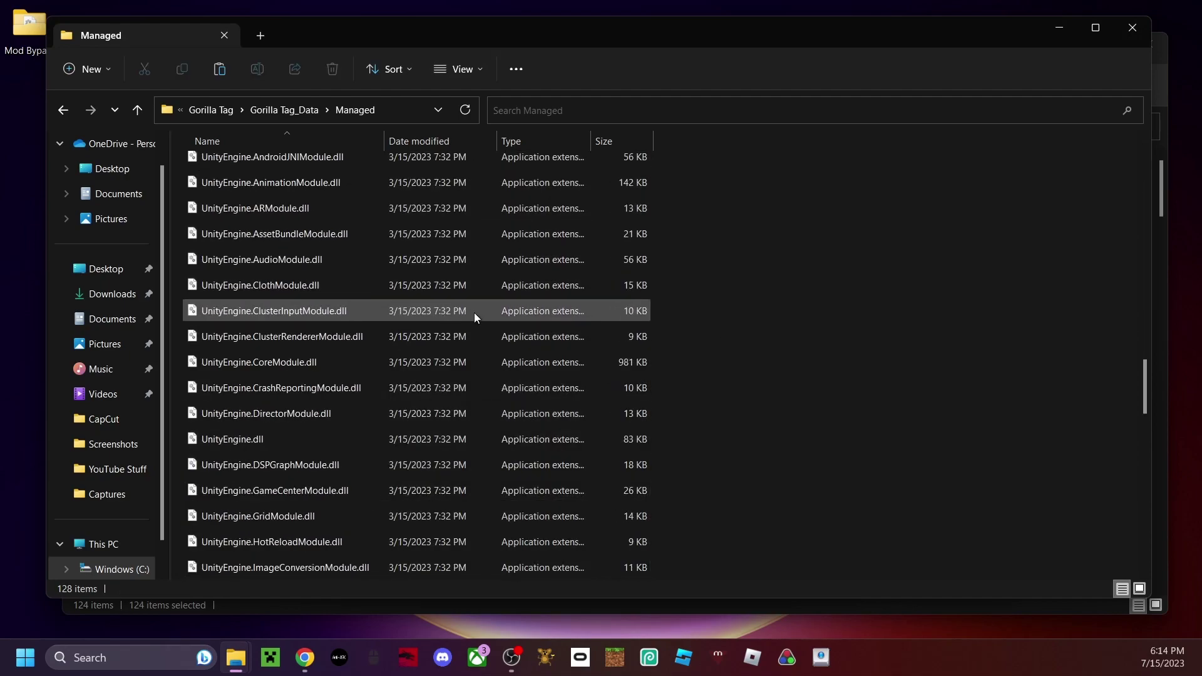
{"action": "scroll", "coordinate": [476, 312], "scroll_direction": "down", "scroll_amount": 6}
{"action": "scroll", "coordinate": [500, 344], "scroll_direction": "up", "scroll_amount": 20}
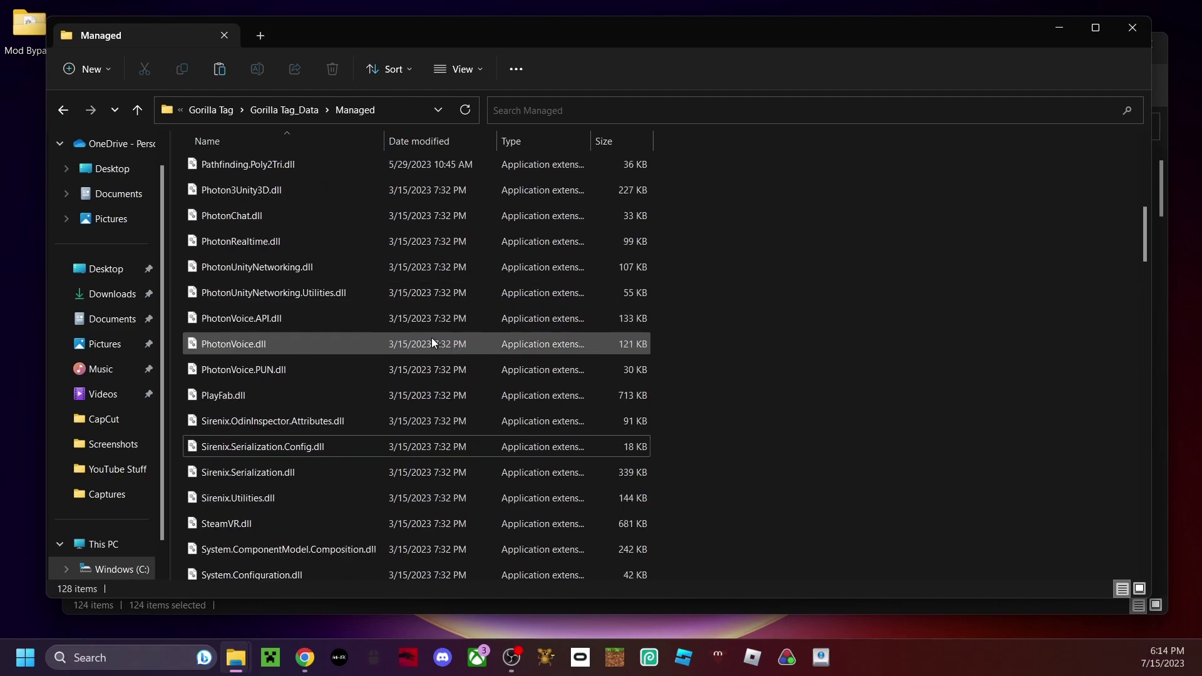
{"action": "scroll", "coordinate": [439, 342], "scroll_direction": "up", "scroll_amount": 5}
{"action": "scroll", "coordinate": [488, 319], "scroll_direction": "down", "scroll_amount": 7}
{"action": "left_click", "coordinate": [1163, 59]}
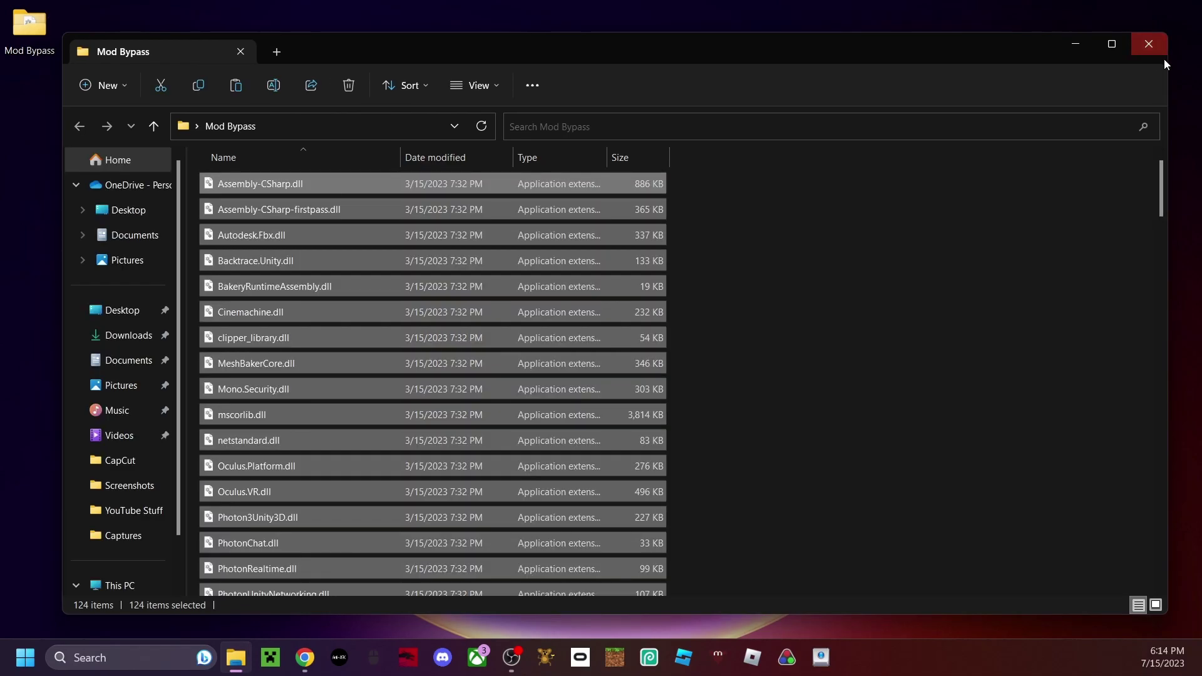
{"action": "left_click", "coordinate": [1146, 56]}
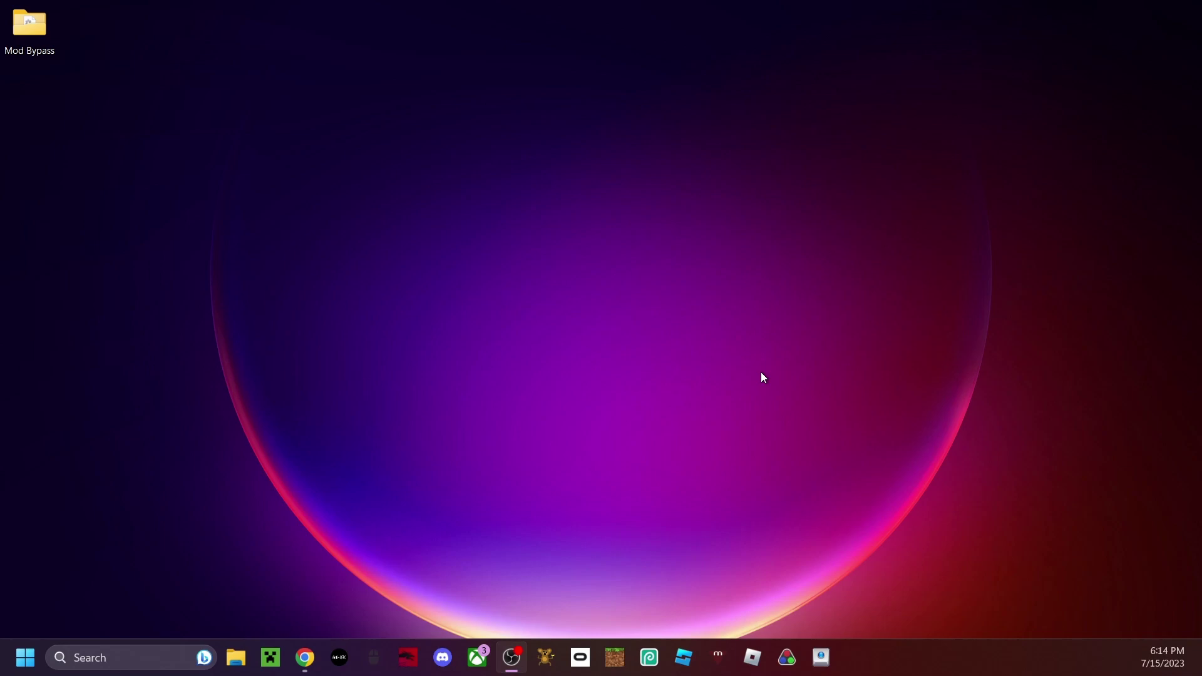
In Monke Mod Manager, tick Bepinject, Computer Interface, Newtonsoft.JSON and TMPLoader.
{"action": "left_click", "coordinate": [545, 658]}
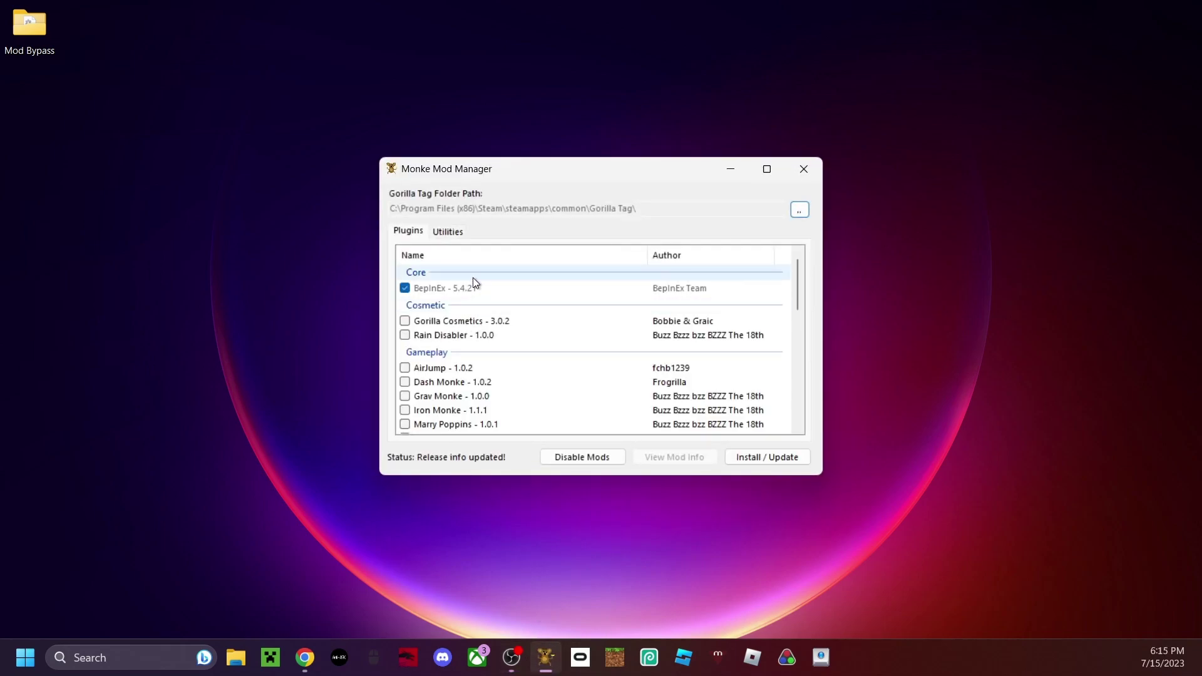
{"action": "scroll", "coordinate": [476, 341], "scroll_direction": "down", "scroll_amount": 10}
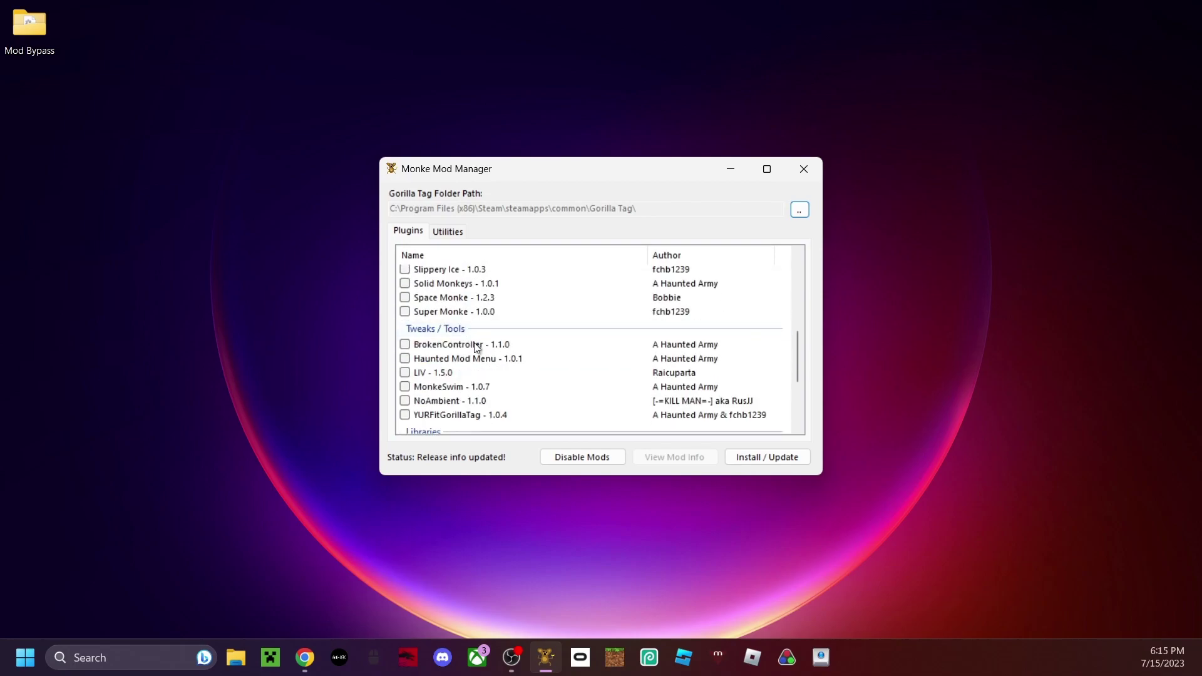
{"action": "scroll", "coordinate": [525, 359], "scroll_direction": "up", "scroll_amount": 10}
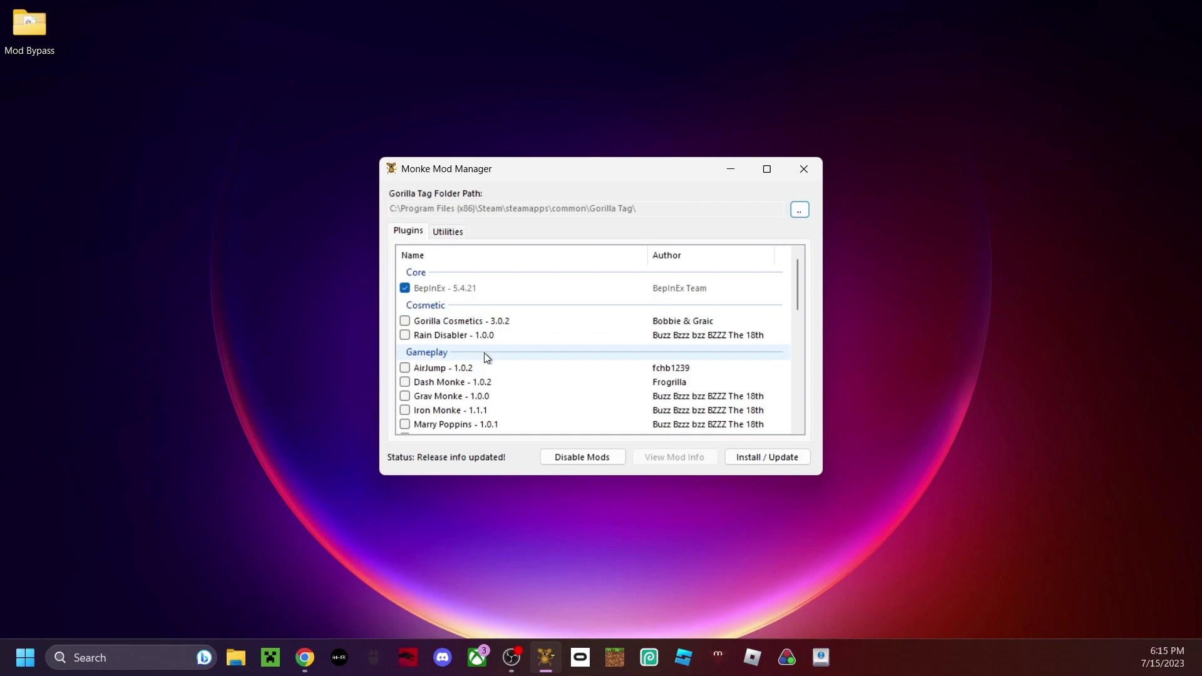
{"action": "scroll", "coordinate": [484, 352], "scroll_direction": "down", "scroll_amount": 10}
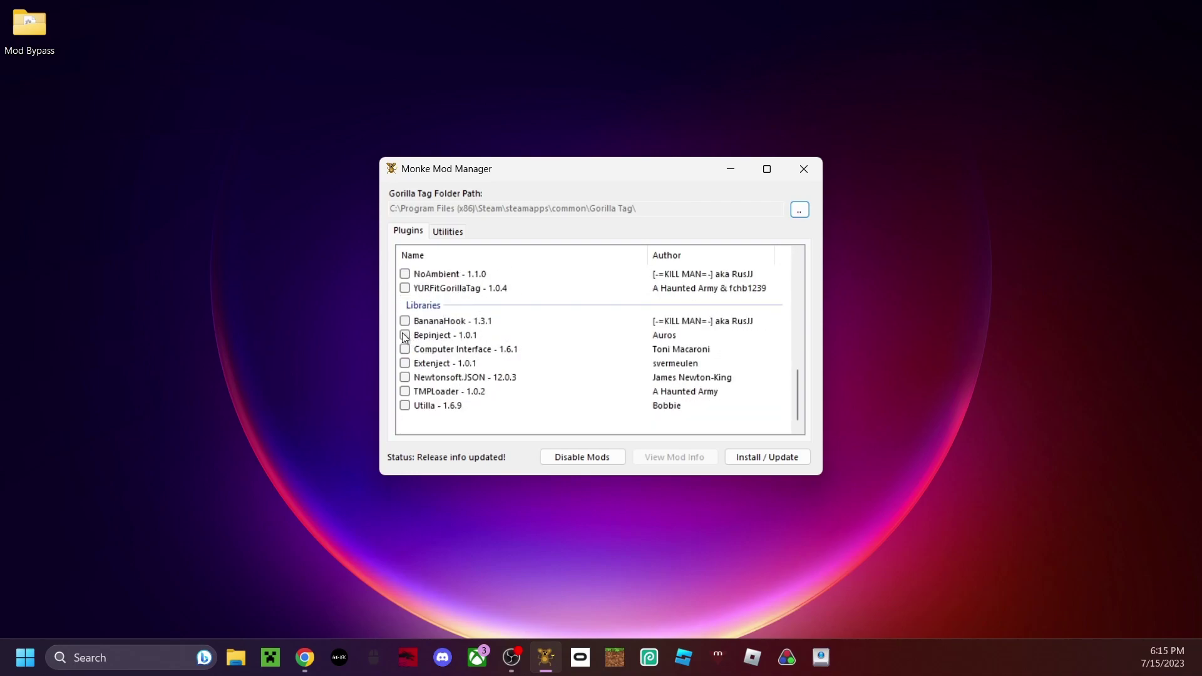
{"action": "left_click", "coordinate": [404, 336]}
{"action": "left_click", "coordinate": [406, 350]}
{"action": "left_click", "coordinate": [406, 377]}
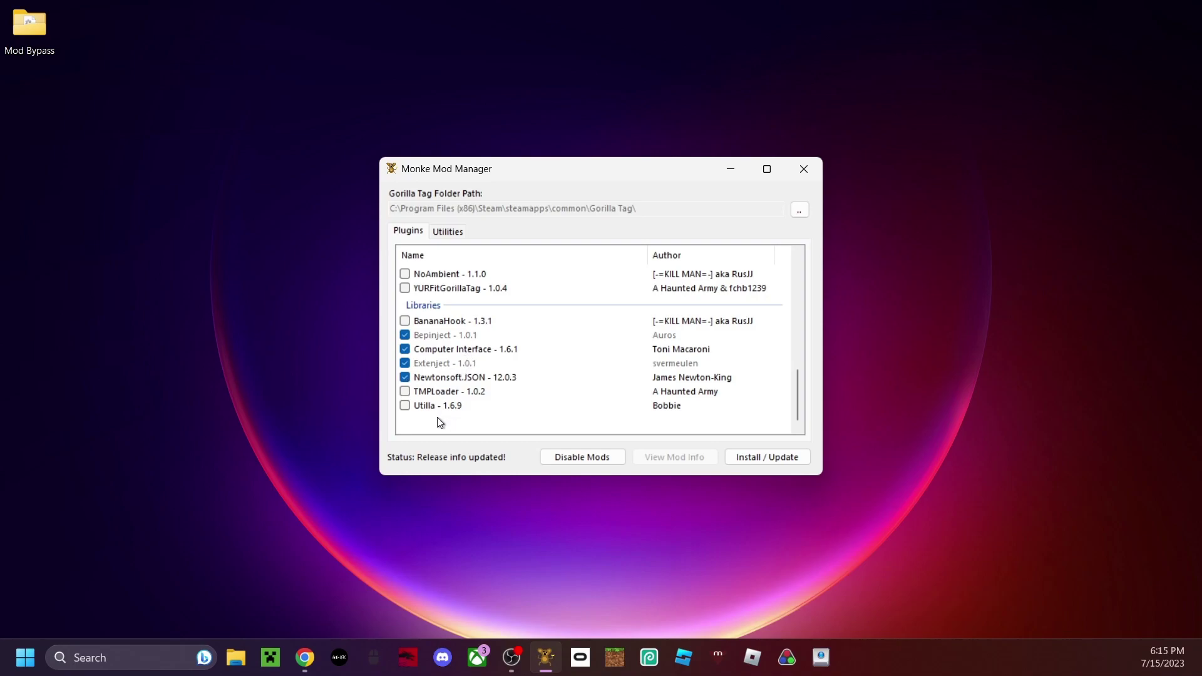
{"action": "left_click", "coordinate": [405, 392]}
Tick Gorilla Cosmetics, Haunted Mod Menu 1.0.1 and Monke Map Loader 1.2.2.
{"action": "scroll", "coordinate": [463, 350], "scroll_direction": "up", "scroll_amount": 10}
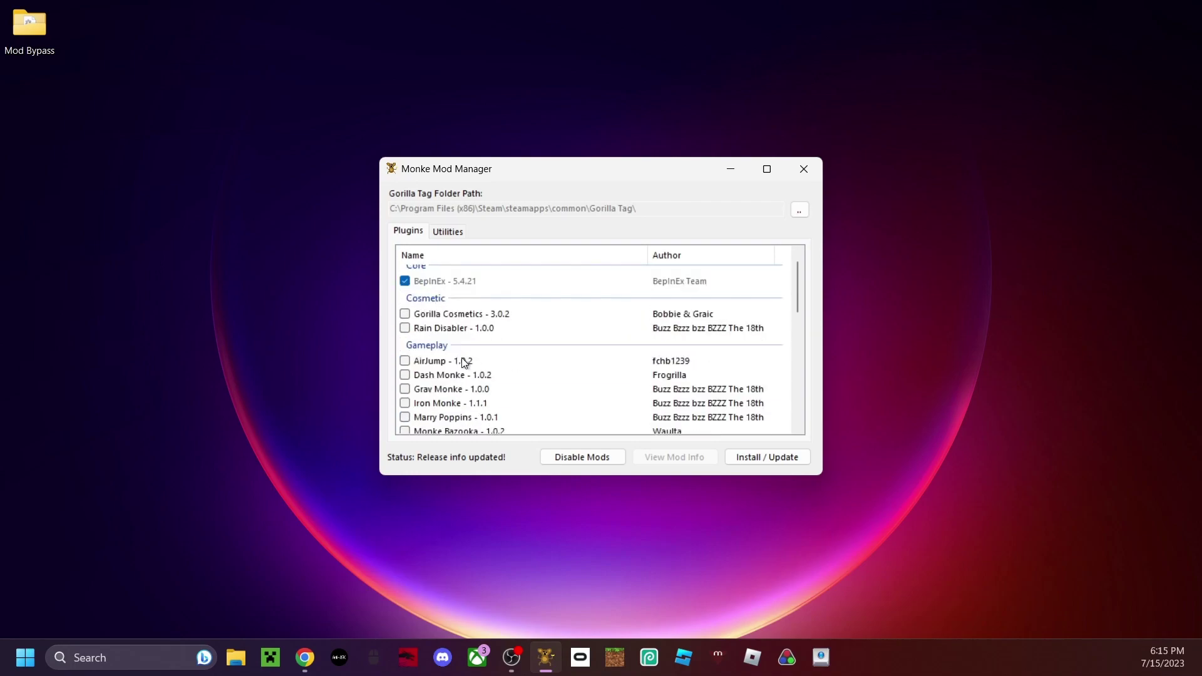
{"action": "left_click", "coordinate": [405, 314]}
{"action": "scroll", "coordinate": [465, 366], "scroll_direction": "down", "scroll_amount": 1}
{"action": "scroll", "coordinate": [465, 365], "scroll_direction": "down", "scroll_amount": 3}
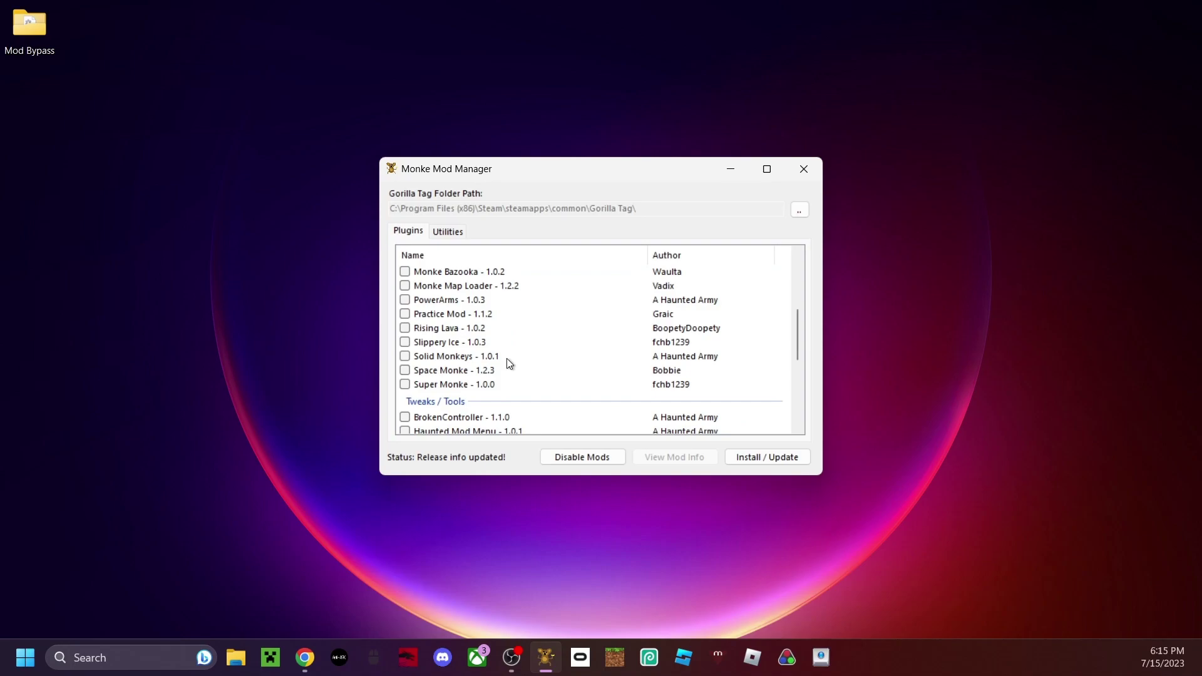
{"action": "scroll", "coordinate": [506, 358], "scroll_direction": "down", "scroll_amount": 1}
{"action": "left_click", "coordinate": [405, 392]}
{"action": "scroll", "coordinate": [413, 376], "scroll_direction": "down", "scroll_amount": 1}
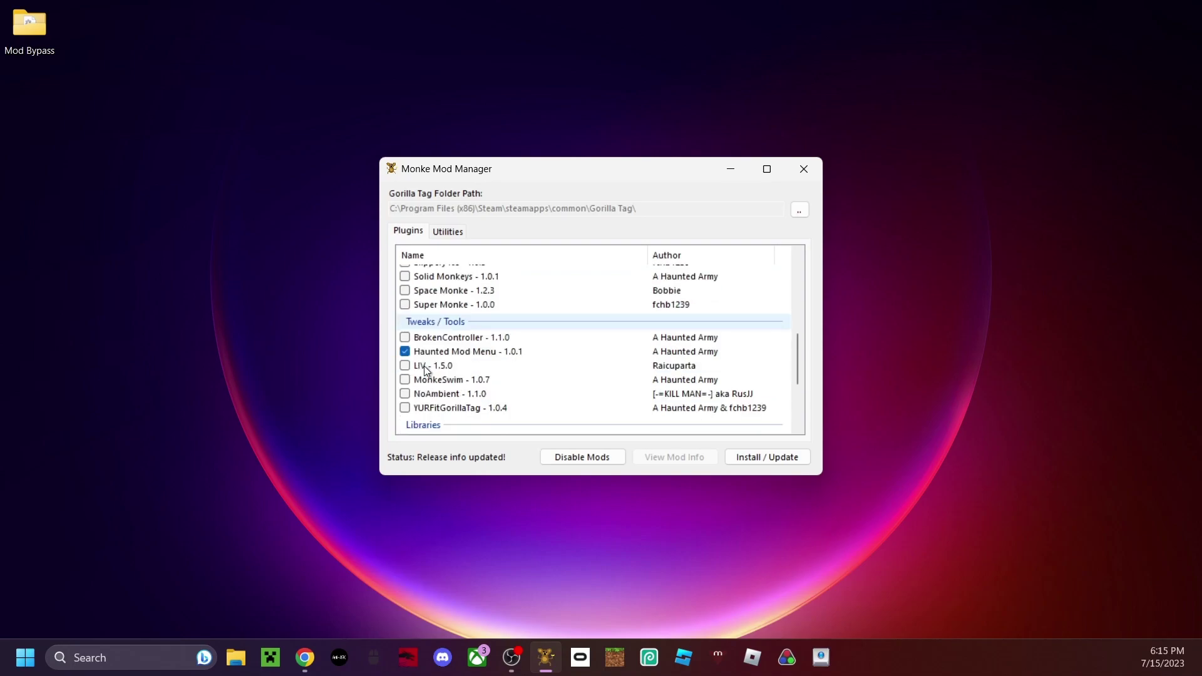
{"action": "scroll", "coordinate": [451, 368], "scroll_direction": "down", "scroll_amount": 1}
{"action": "scroll", "coordinate": [431, 371], "scroll_direction": "up", "scroll_amount": 4}
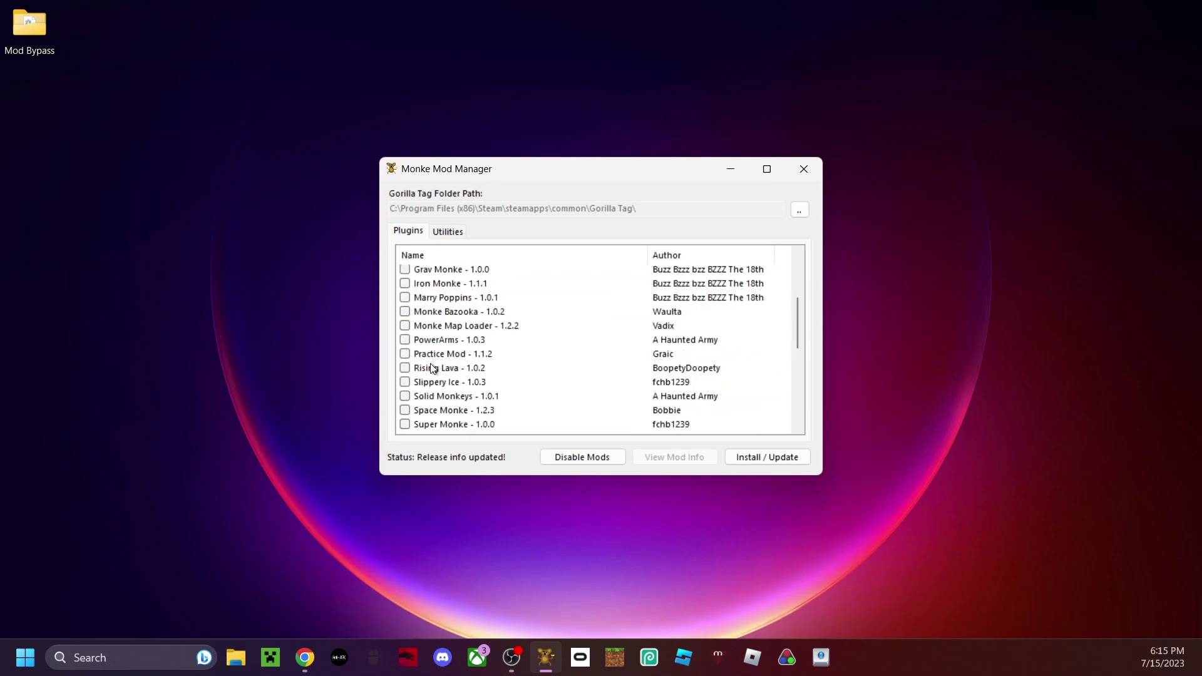
{"action": "left_click", "coordinate": [405, 326]}
Install the ticked mods, check the plugin list after completion, and close Monke Mod Manager.
{"action": "left_click", "coordinate": [752, 458]}
{"action": "scroll", "coordinate": [525, 388], "scroll_direction": "down", "scroll_amount": 5}
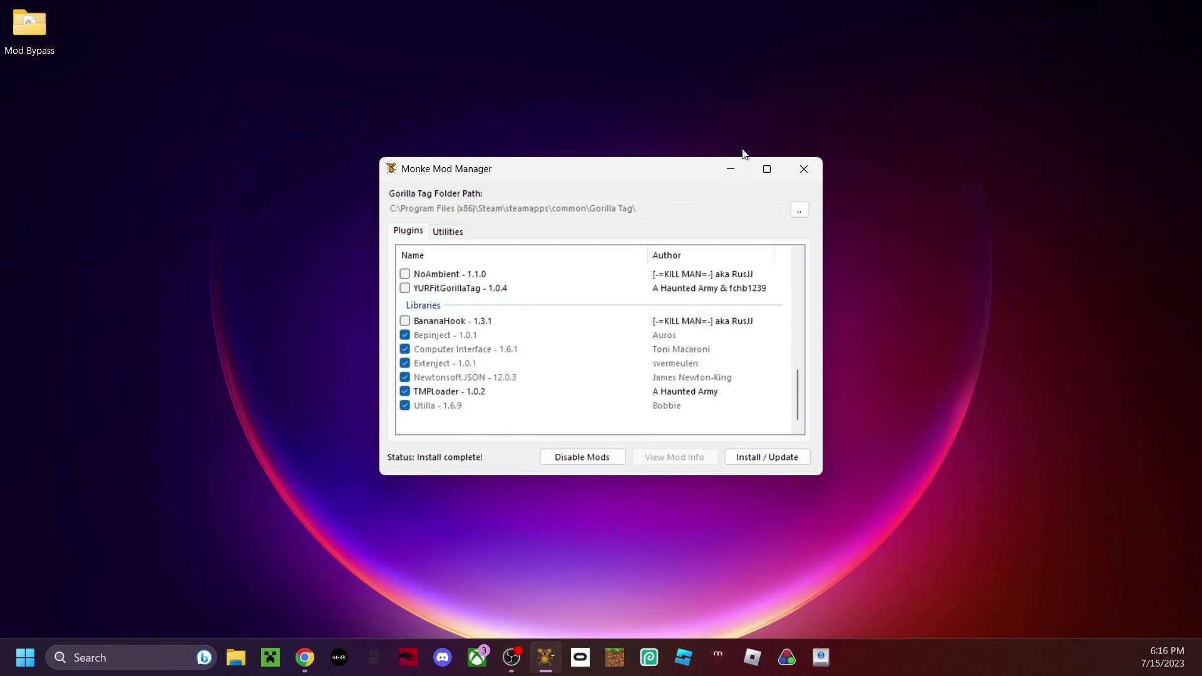
{"action": "left_click", "coordinate": [790, 167]}
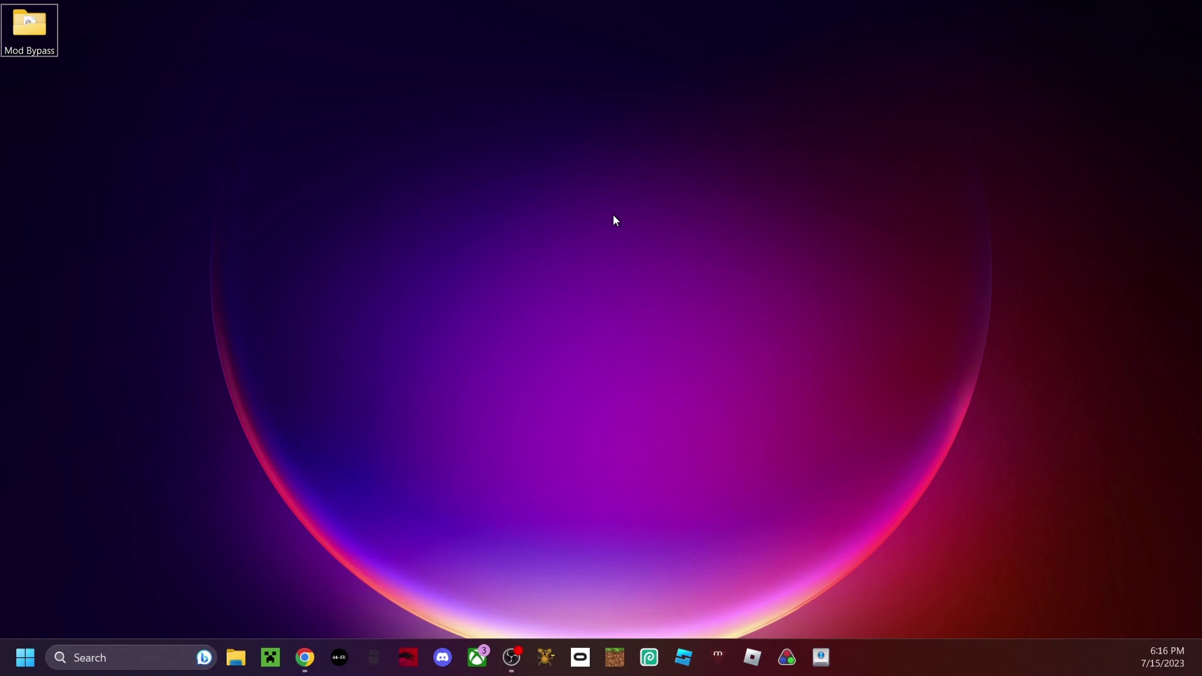
Bring back the KyleTheScientist/Bark Releases page in Chrome and scroll to the v1.3.2 Assets.
{"action": "mouse_move", "coordinate": [305, 657]}
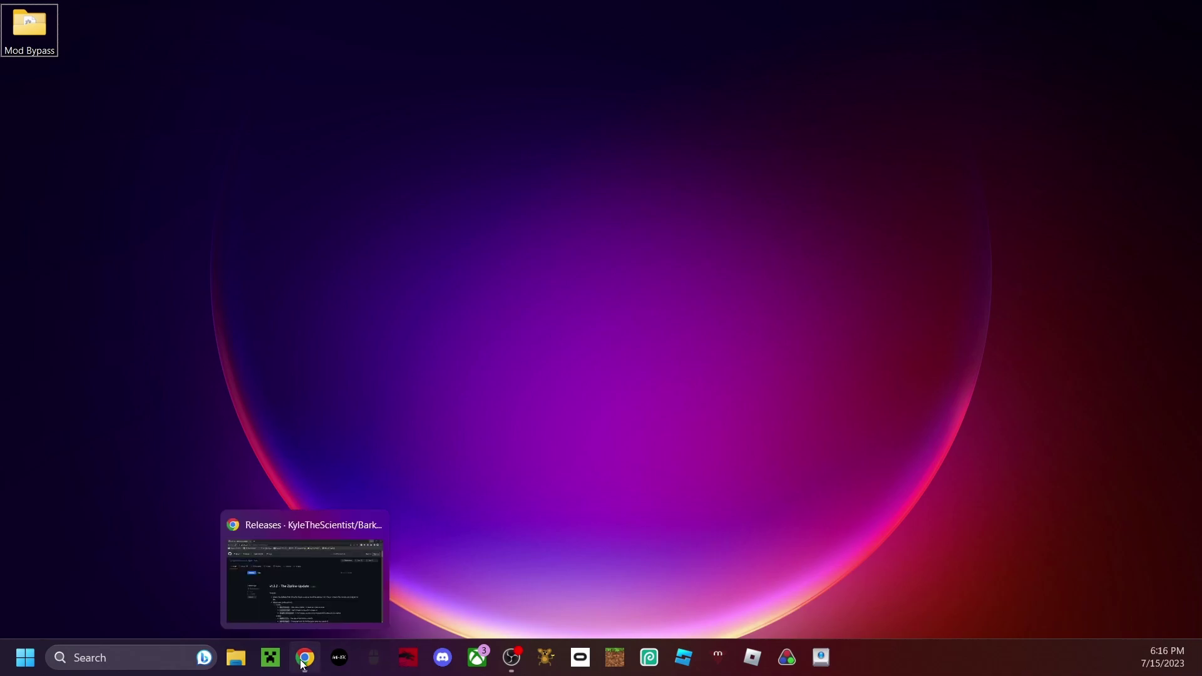
{"action": "left_click", "coordinate": [310, 590]}
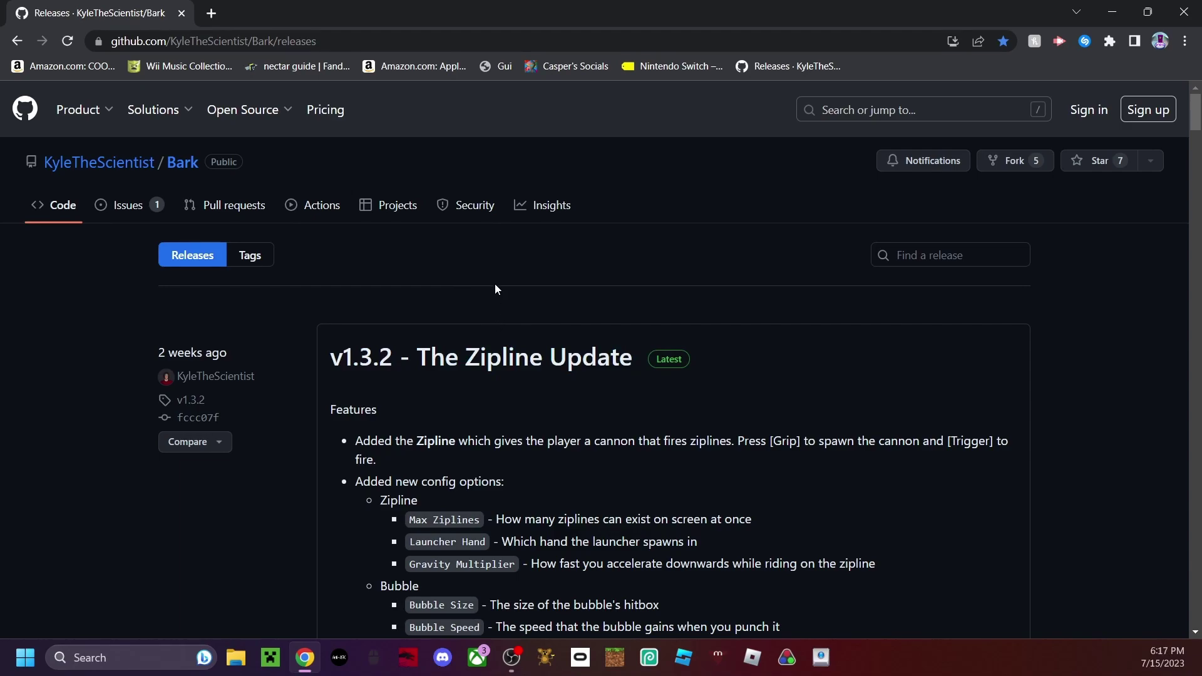
{"action": "scroll", "coordinate": [639, 289], "scroll_direction": "down", "scroll_amount": 5}
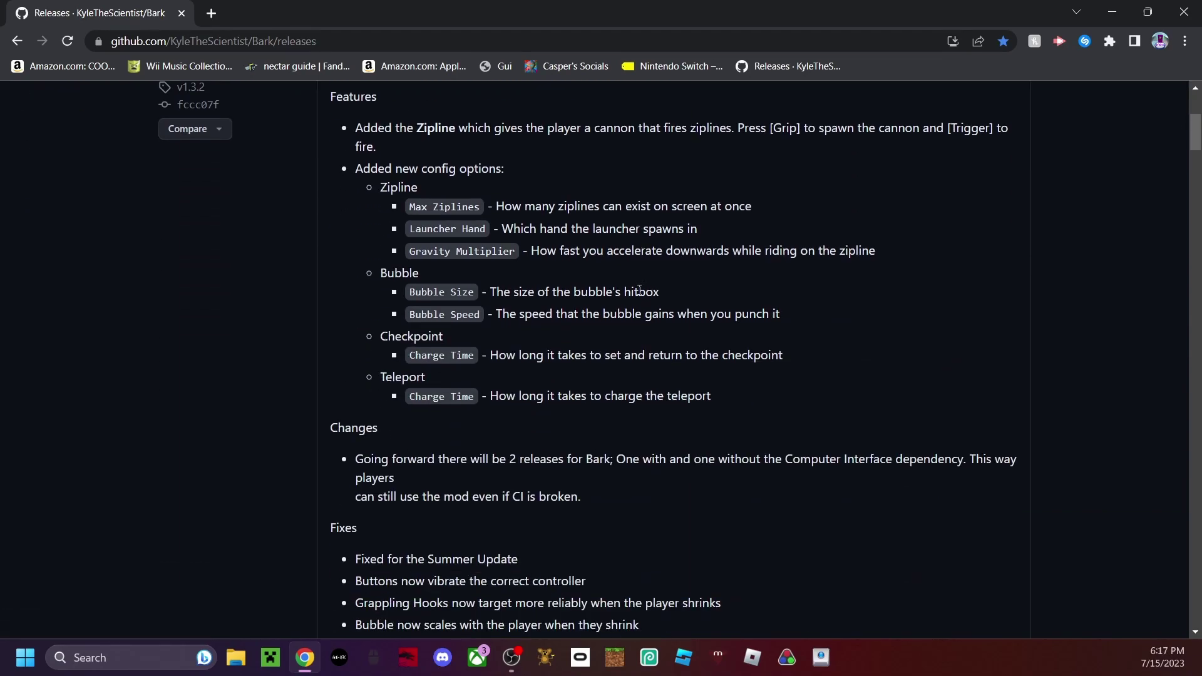
{"action": "scroll", "coordinate": [649, 299], "scroll_direction": "down", "scroll_amount": 6}
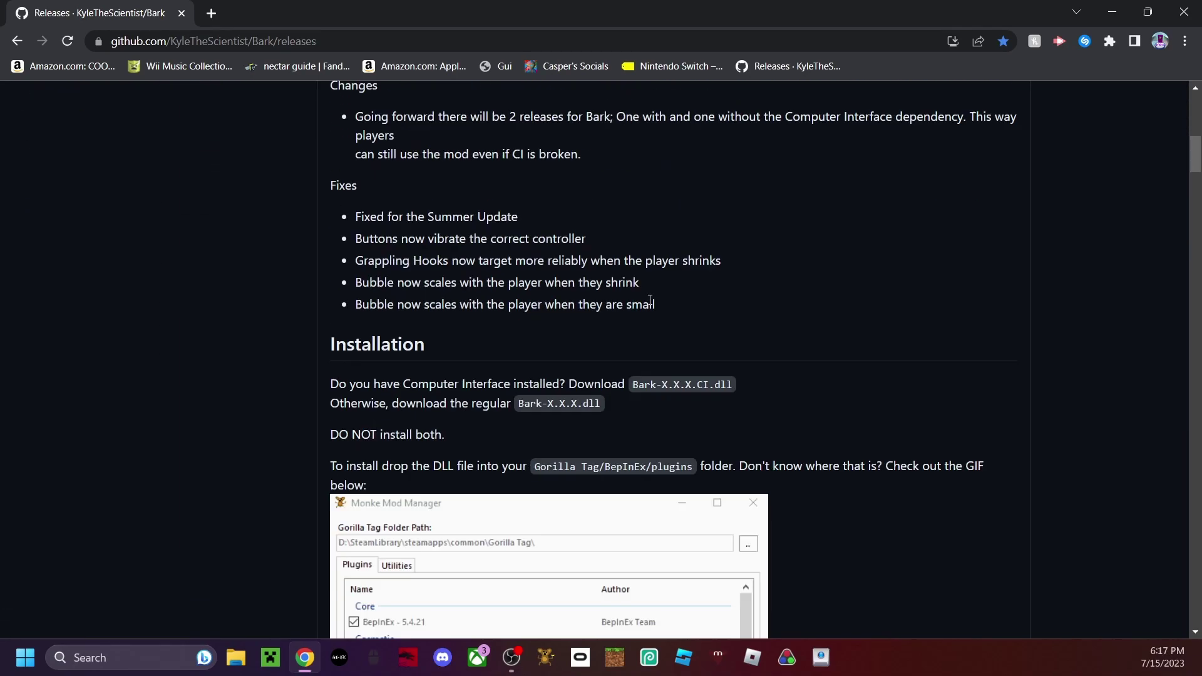
{"action": "scroll", "coordinate": [678, 292], "scroll_direction": "down", "scroll_amount": 4}
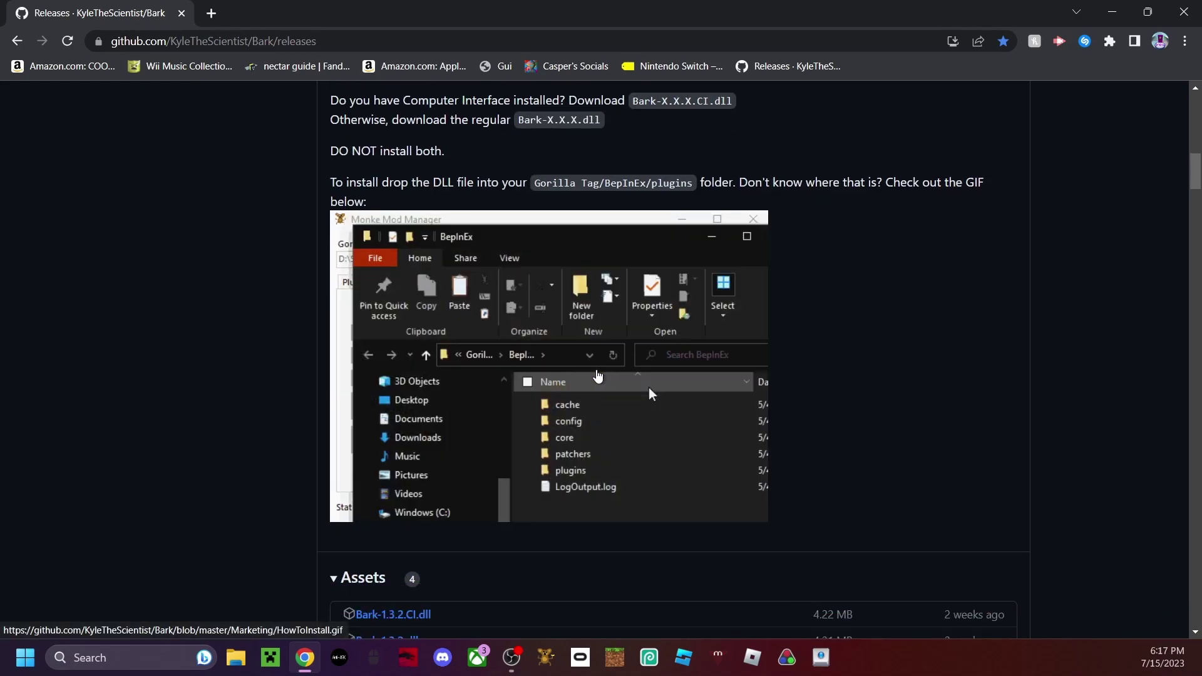
{"action": "scroll", "coordinate": [600, 379], "scroll_direction": "down", "scroll_amount": 7}
{"action": "scroll", "coordinate": [400, 336], "scroll_direction": "up", "scroll_amount": 2}
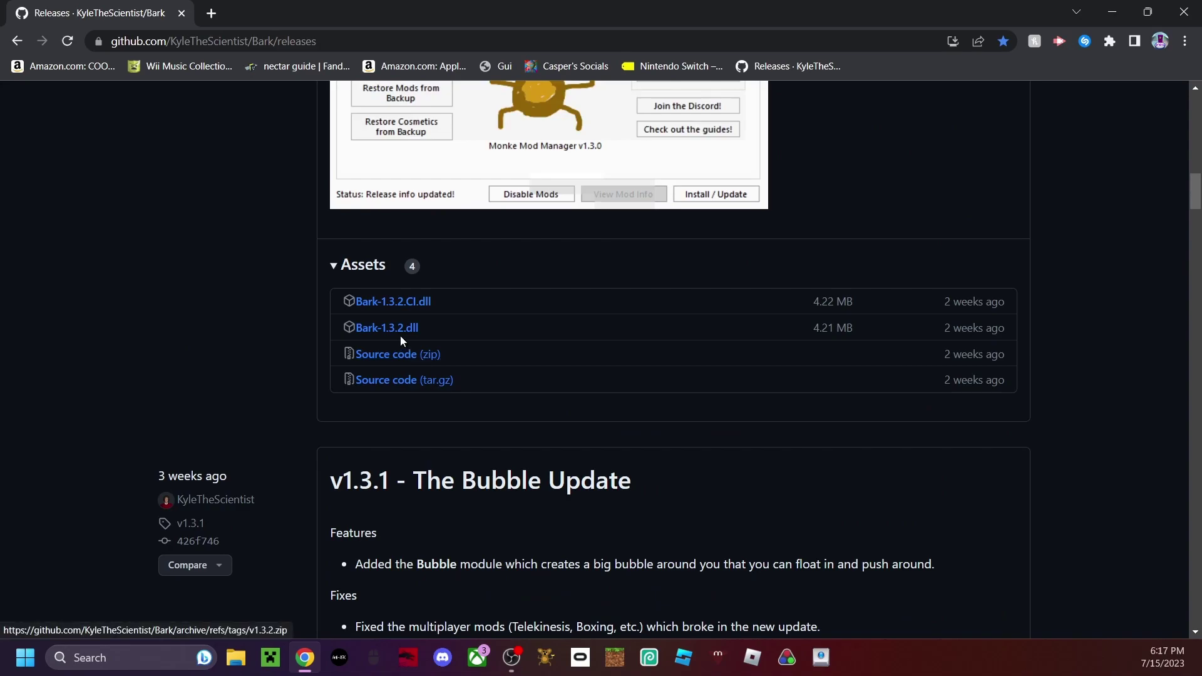
Download Bark-1.3.2.dll from the v1.3.2 release assets and keep it despite Chrome's warning.
{"action": "left_click", "coordinate": [401, 329]}
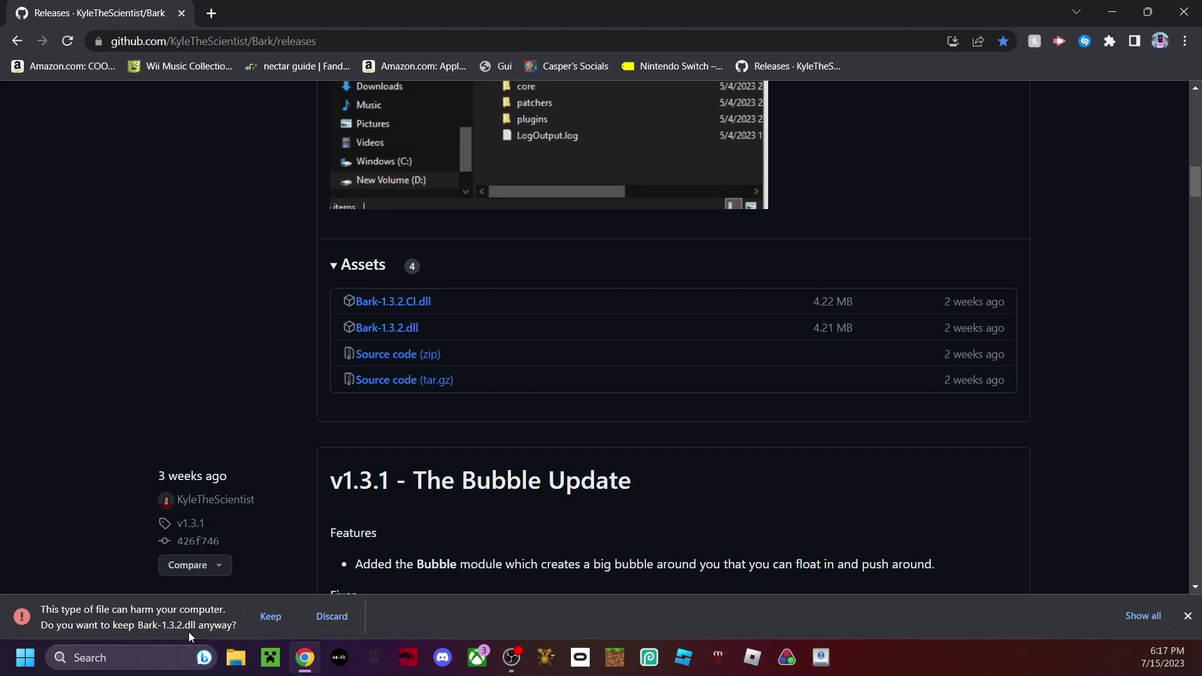
{"action": "left_click", "coordinate": [274, 612]}
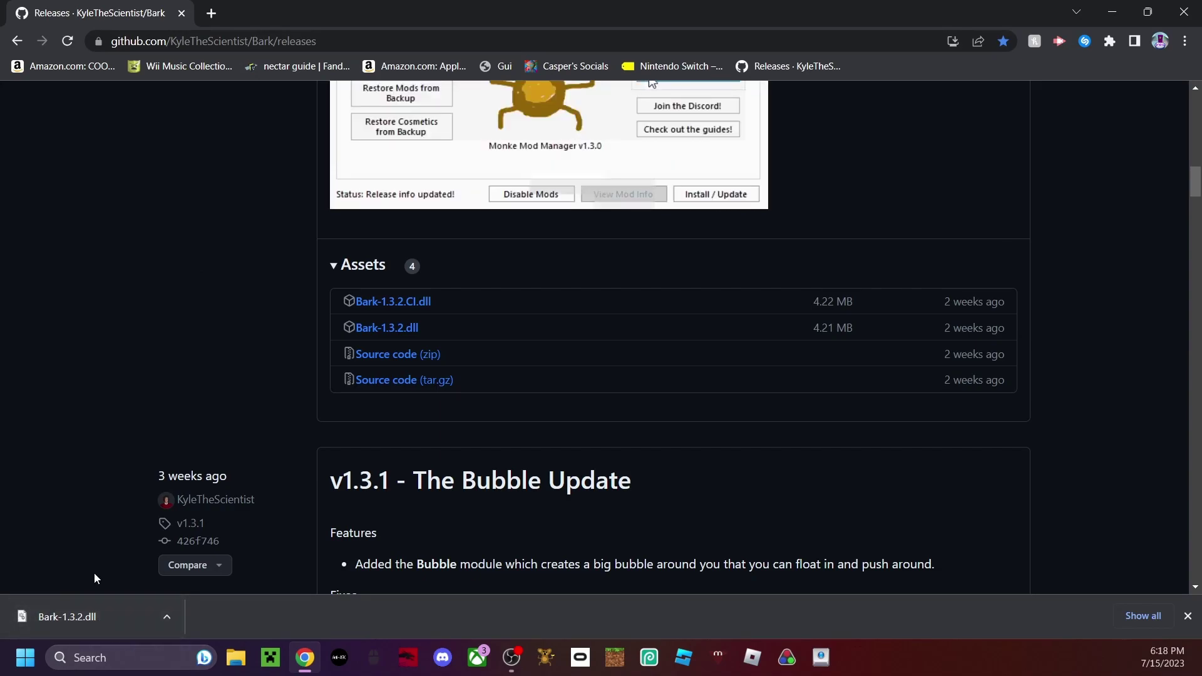
Open Gorilla Tag's BepInEx folder from Monke Mod Manager's Utilities tab.
{"action": "left_click", "coordinate": [546, 658]}
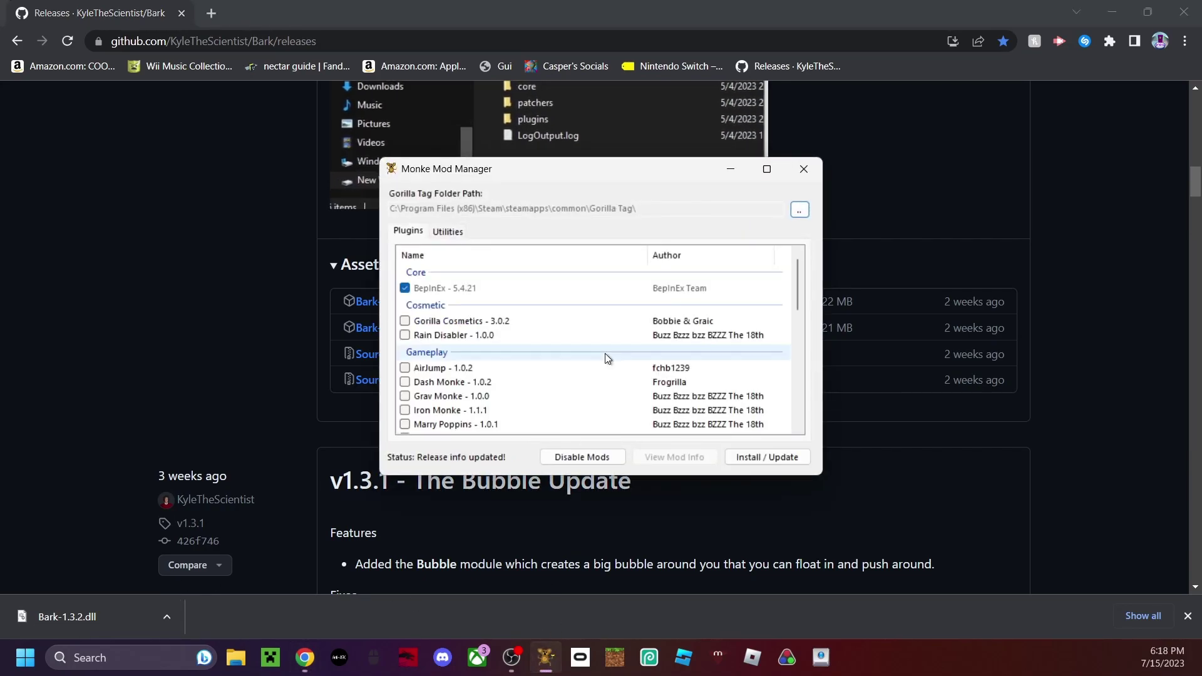
{"action": "left_click", "coordinate": [449, 232]}
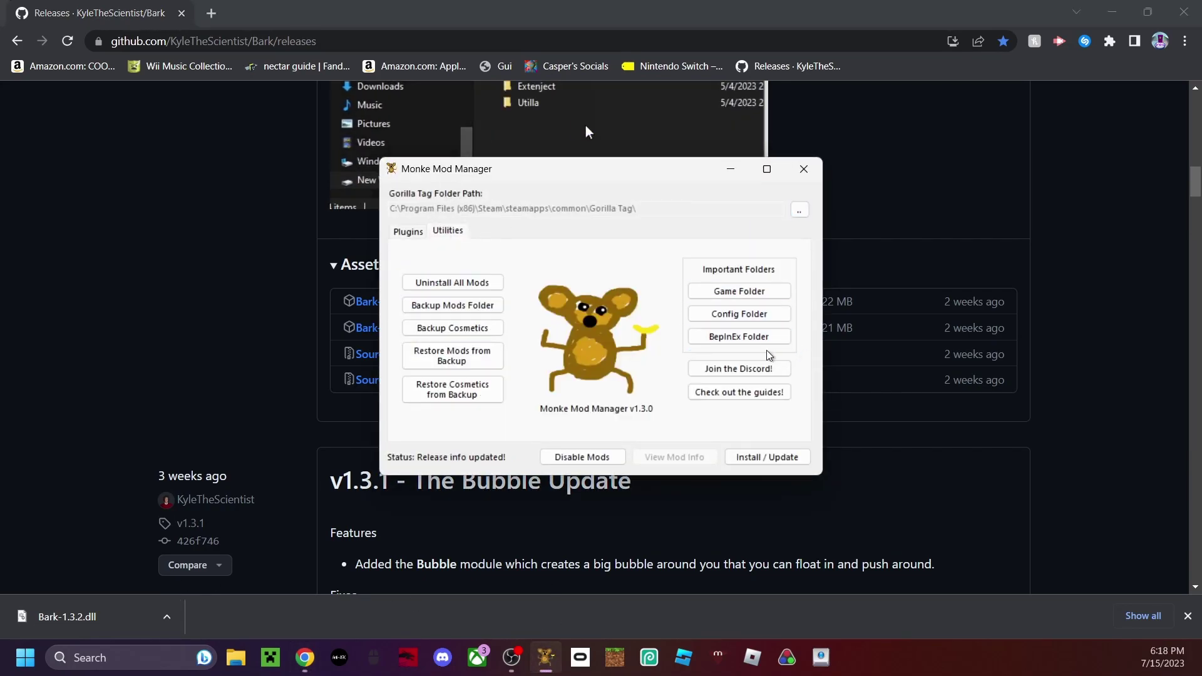
{"action": "left_click", "coordinate": [721, 339]}
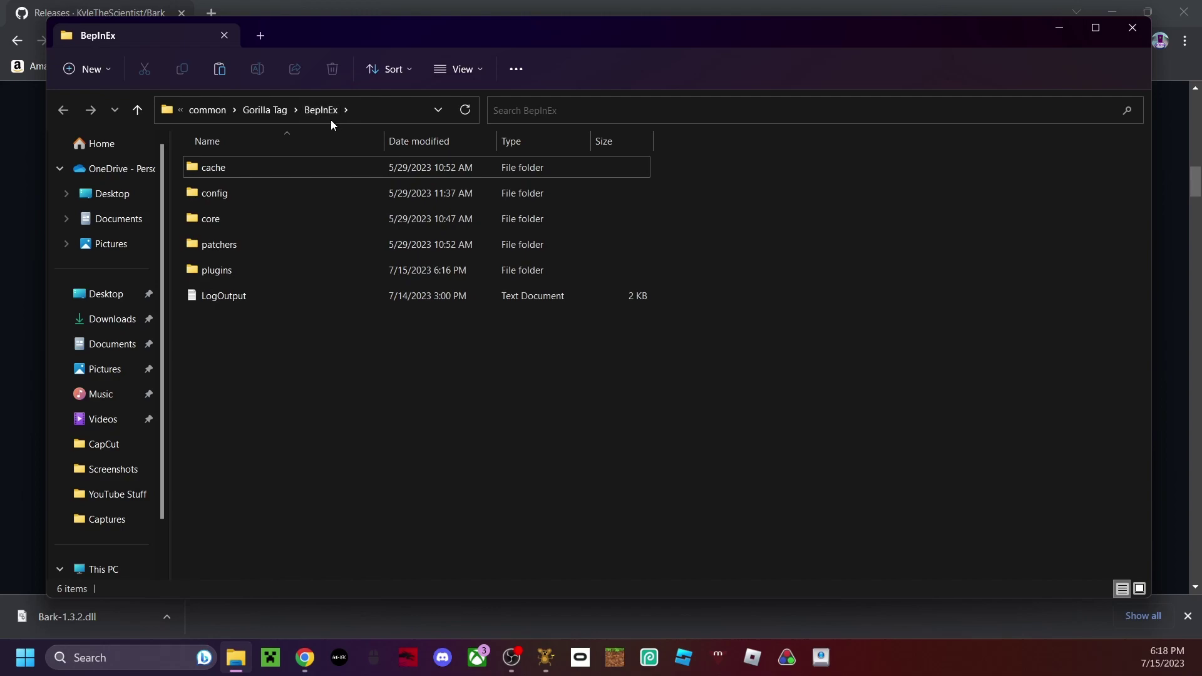
Open the plugins folder, showing GorillaCosmetics, HauntedModMenu, MonkeMapLoader and YizziCamModV2.dll.
{"action": "double_click", "coordinate": [228, 274]}
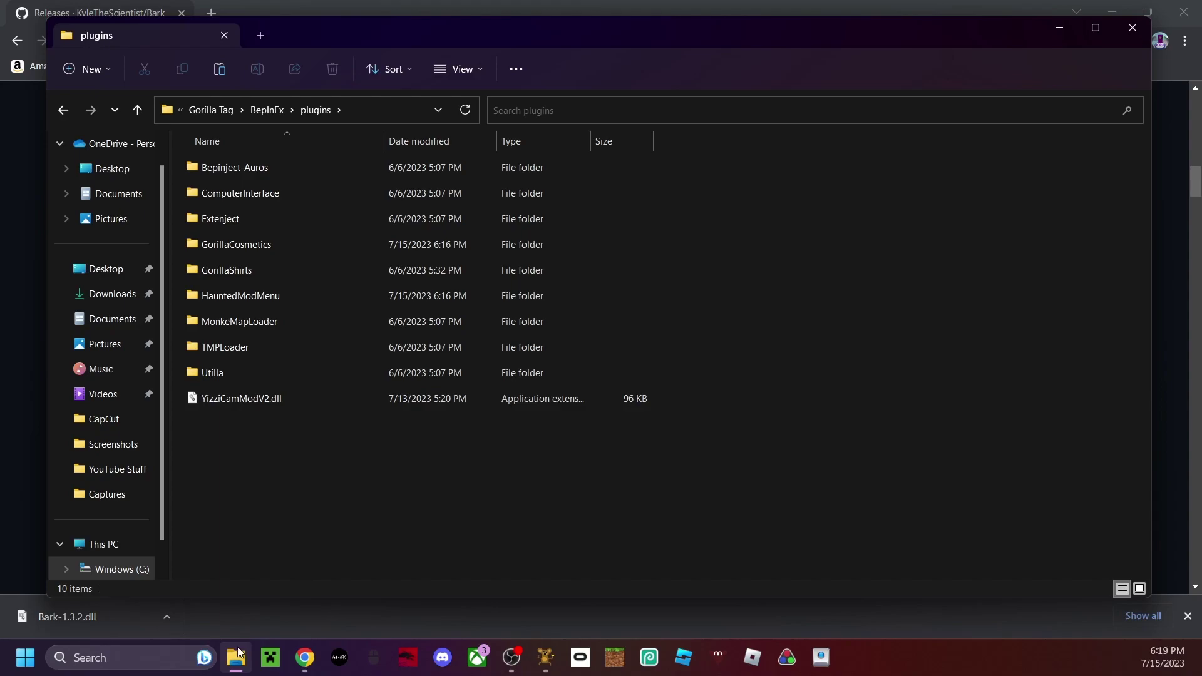
Move Bark-1.3.2.dll from Downloads into the BepInEx plugins folder, then close Downloads.
{"action": "right_click", "coordinate": [71, 616]}
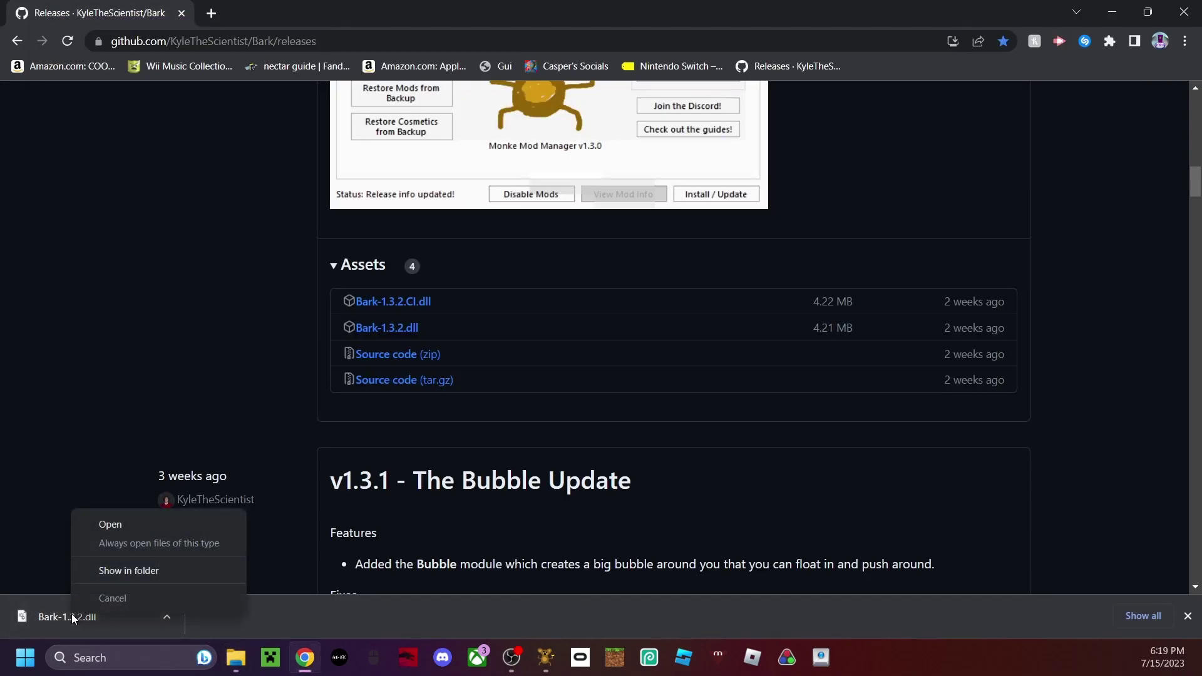
{"action": "left_click", "coordinate": [132, 571]}
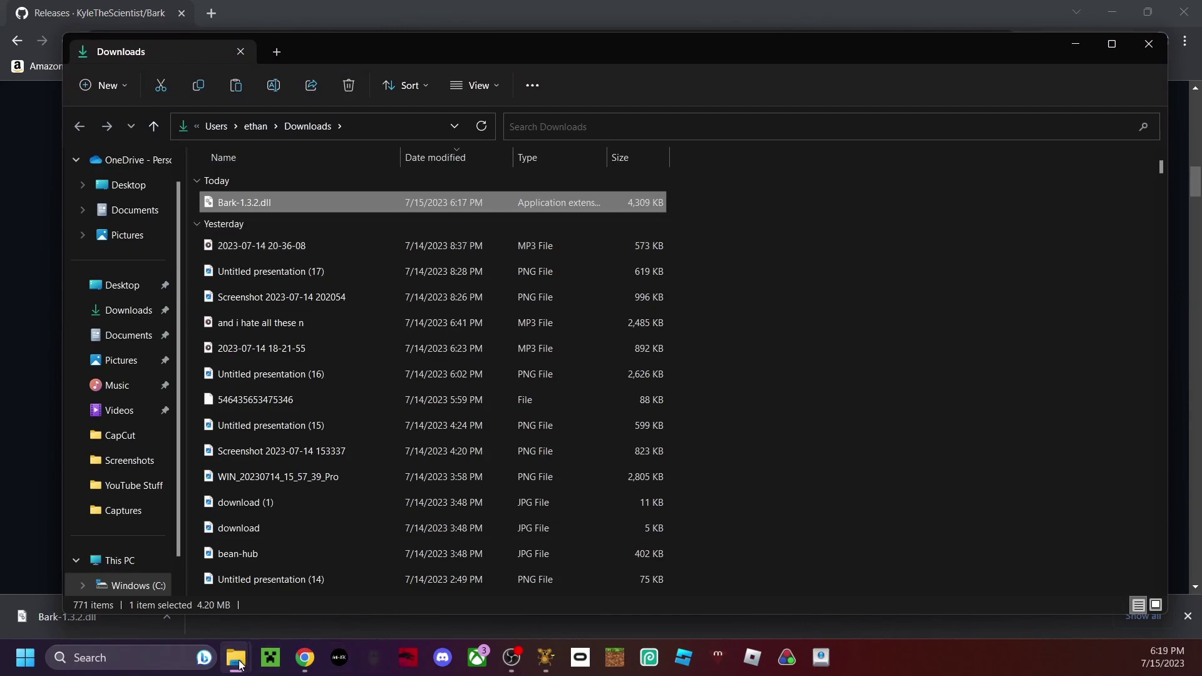
{"action": "mouse_move", "coordinate": [242, 665]}
{"action": "left_click", "coordinate": [131, 586]}
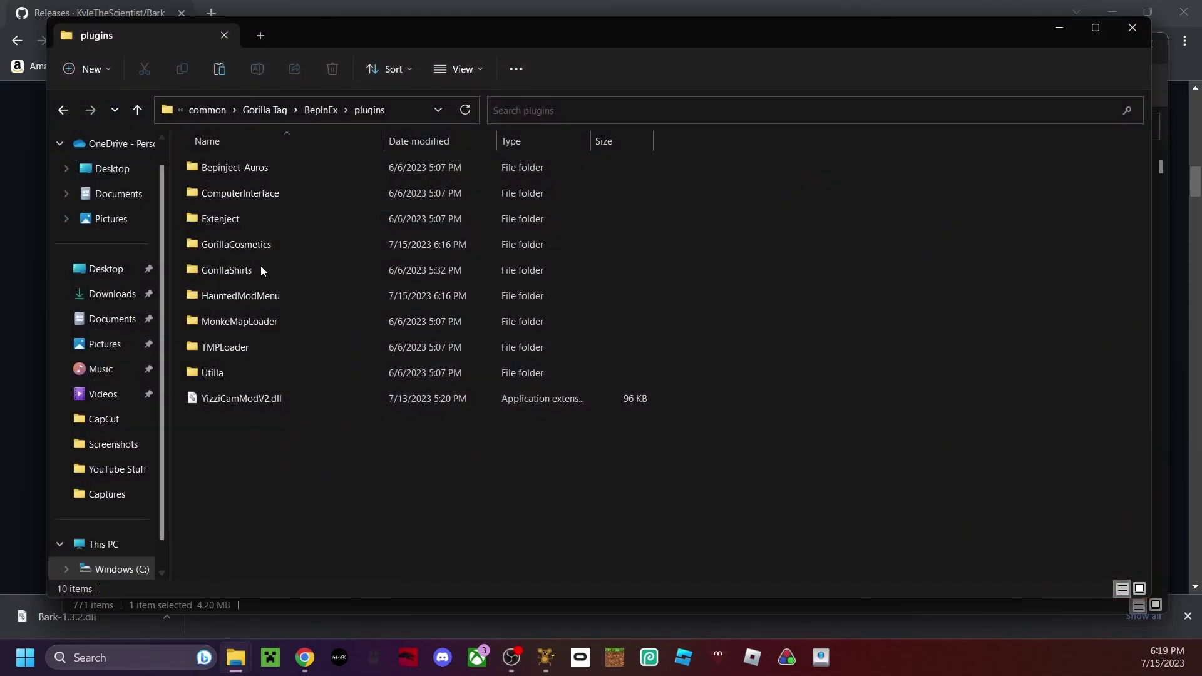
{"action": "left_click_drag", "start_coordinate": [343, 38], "coordinate": [592, 79]}
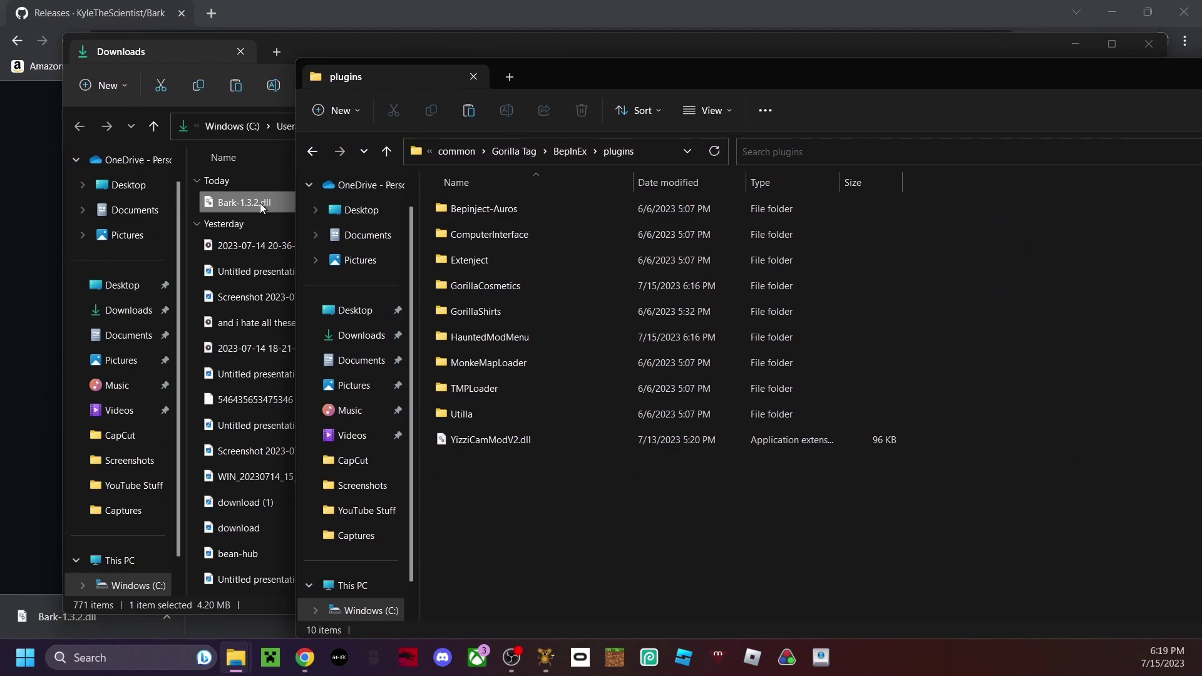
{"action": "left_click_drag", "start_coordinate": [253, 204], "coordinate": [471, 502]}
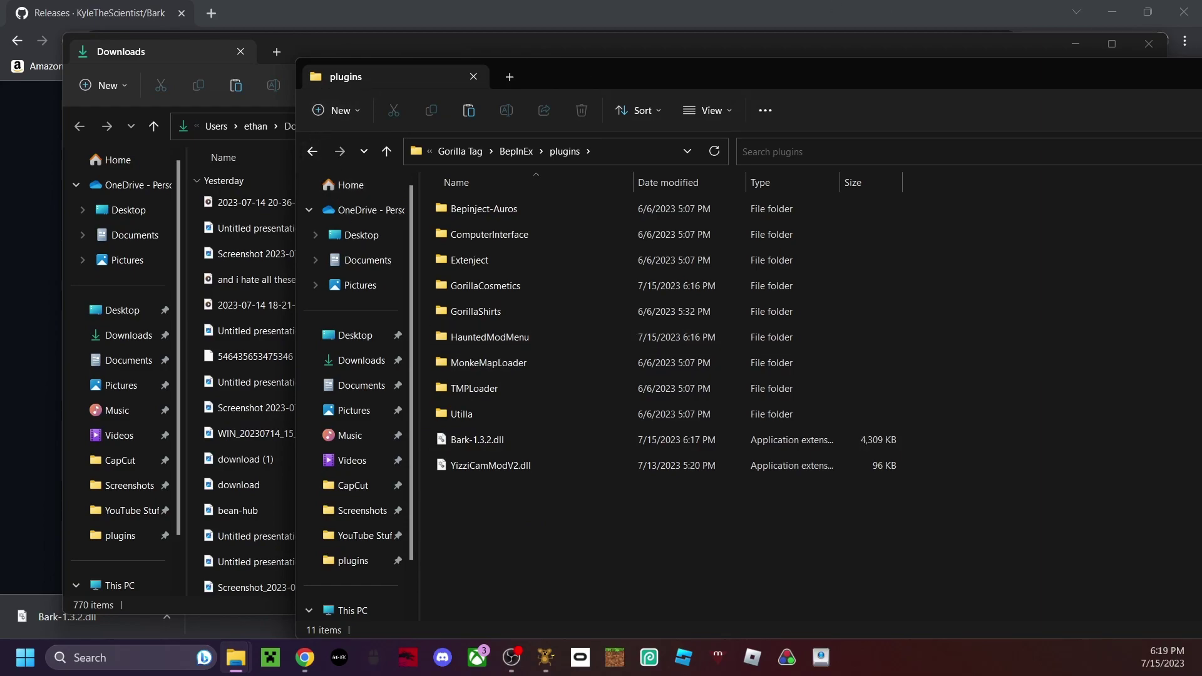
{"action": "left_click", "coordinate": [1151, 45]}
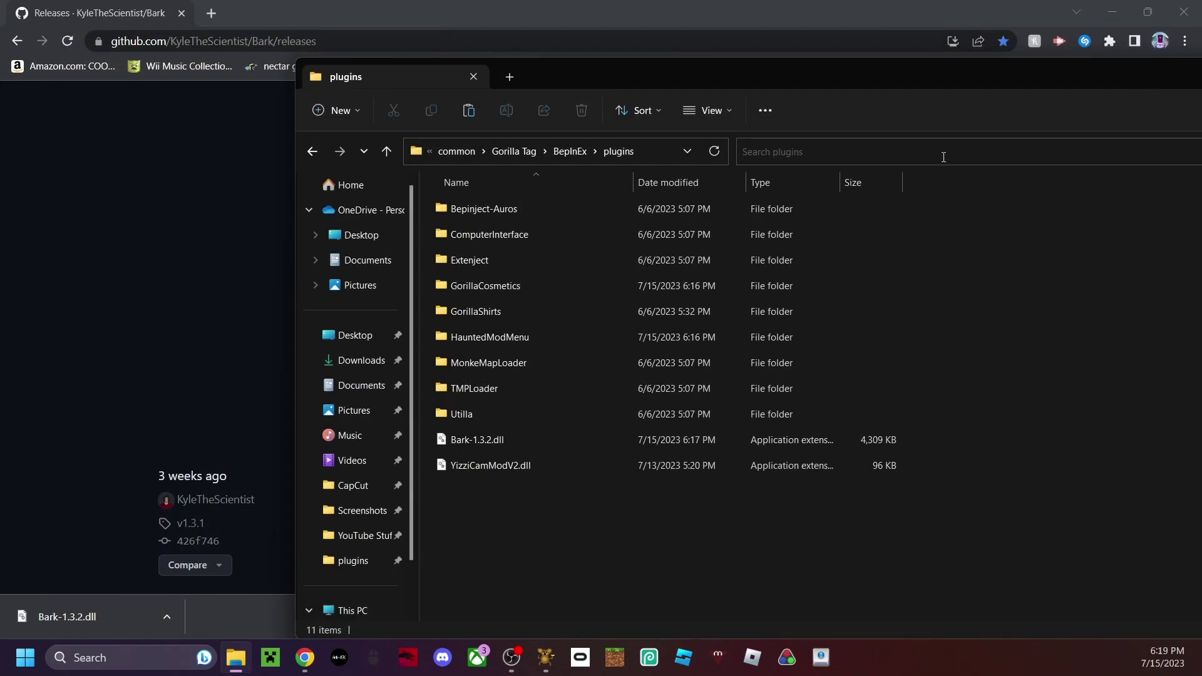